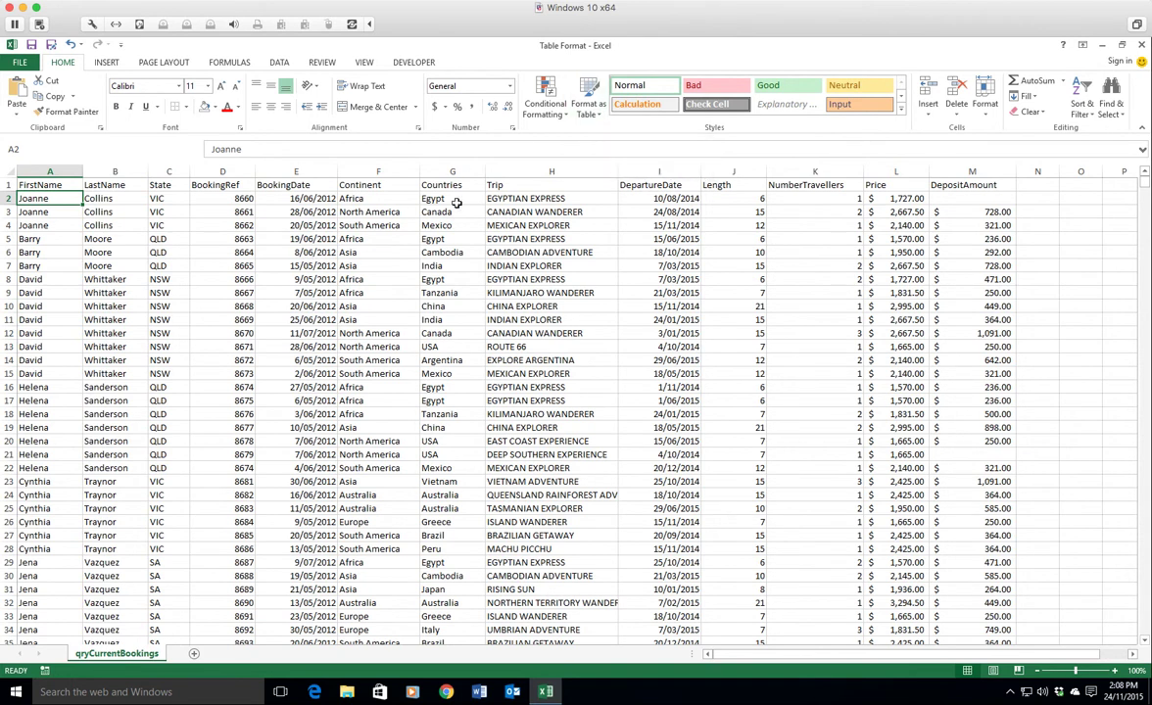
Step: Format the booking data range $A$1:$M$8660 as a table with headers, using the first black-and-grey light table style
{"action": "left_click", "coordinate": [384, 225]}
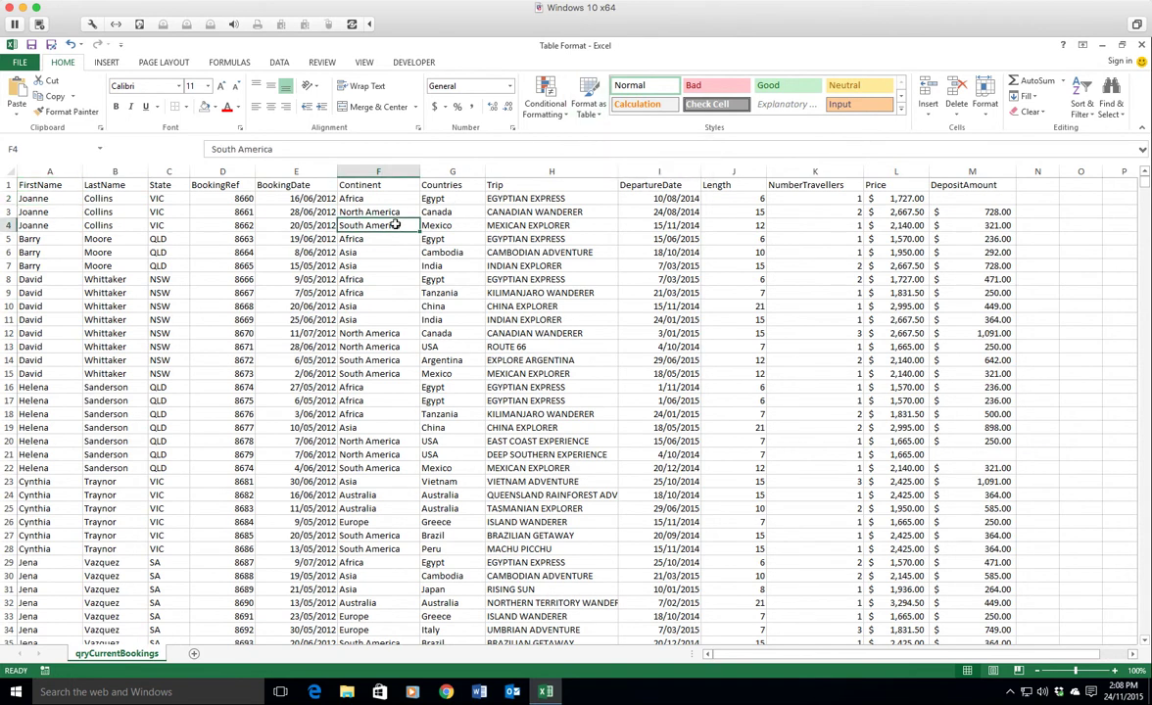
{"action": "left_click", "coordinate": [60, 199]}
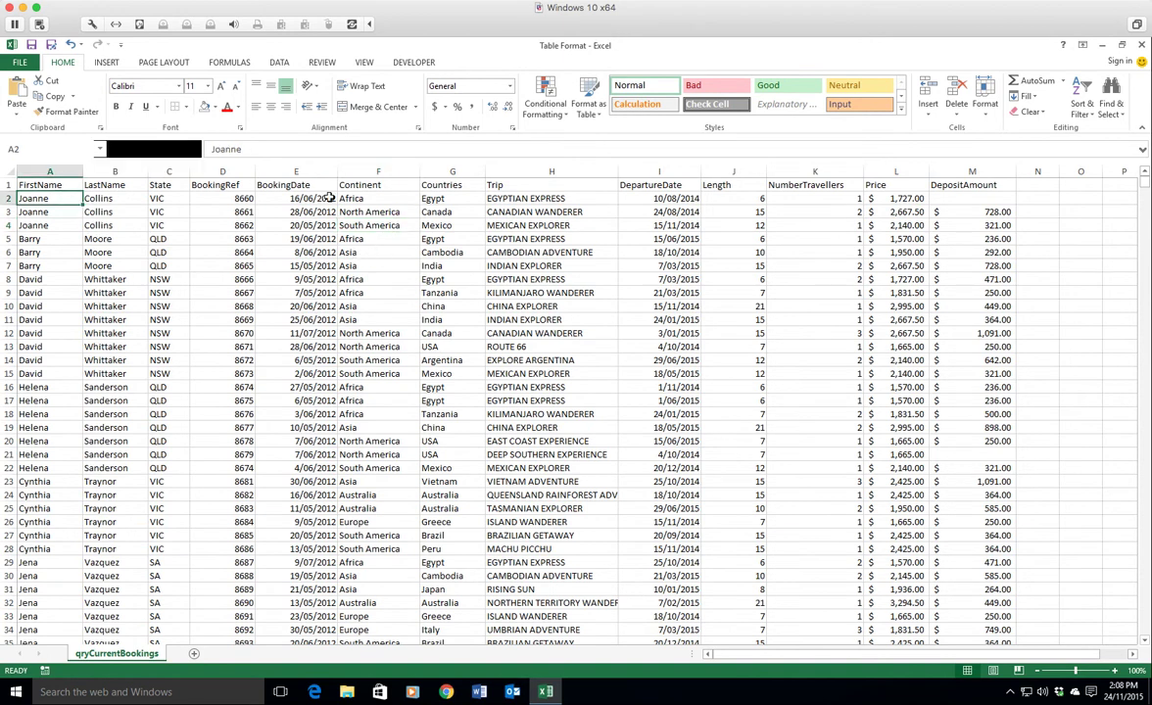
{"action": "left_click", "coordinate": [586, 110]}
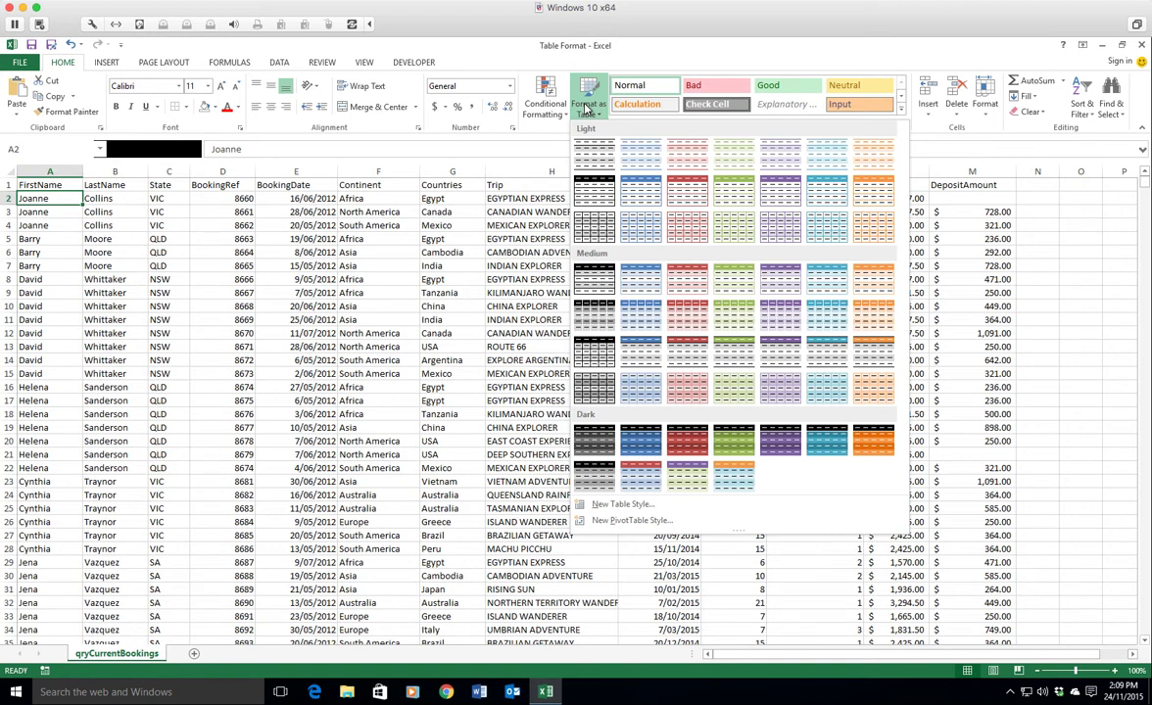
{"action": "left_click", "coordinate": [595, 163]}
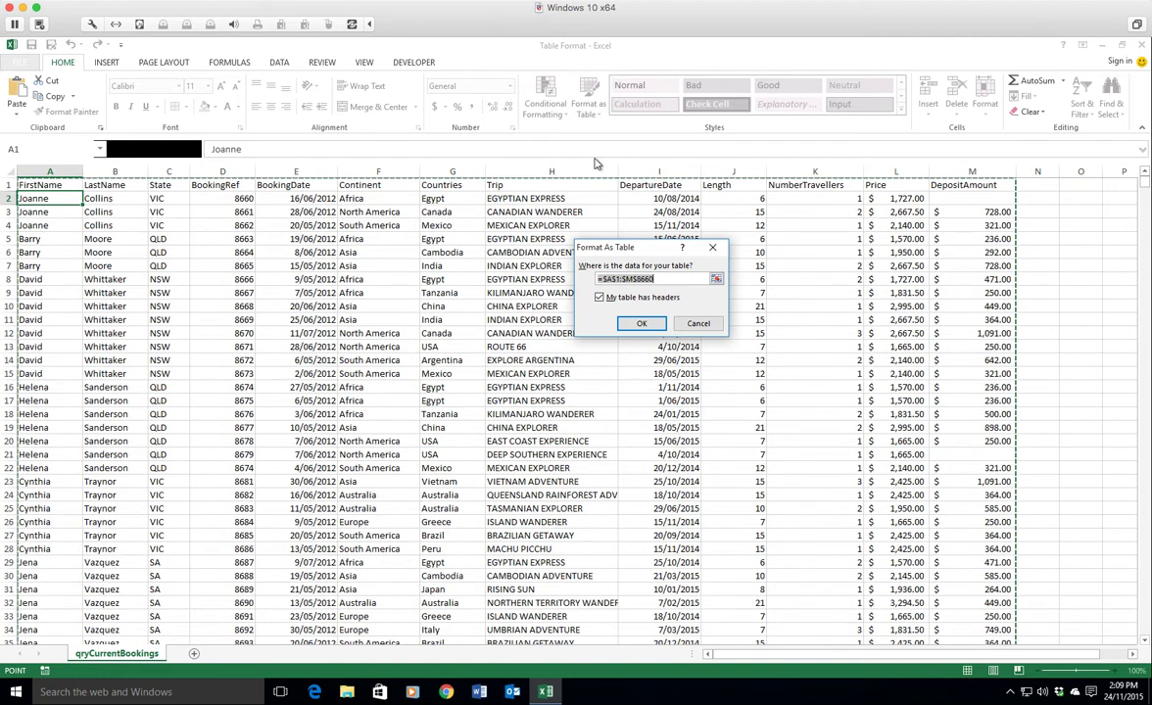
{"action": "left_click", "coordinate": [641, 326]}
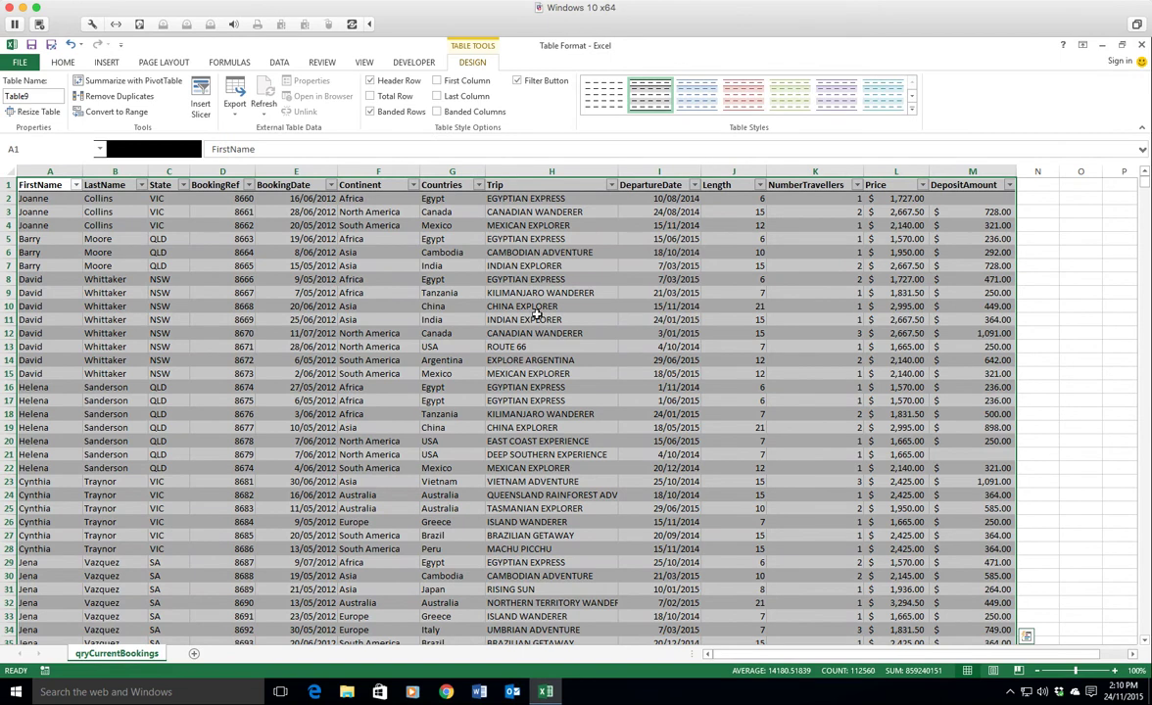
{"action": "left_click", "coordinate": [459, 293]}
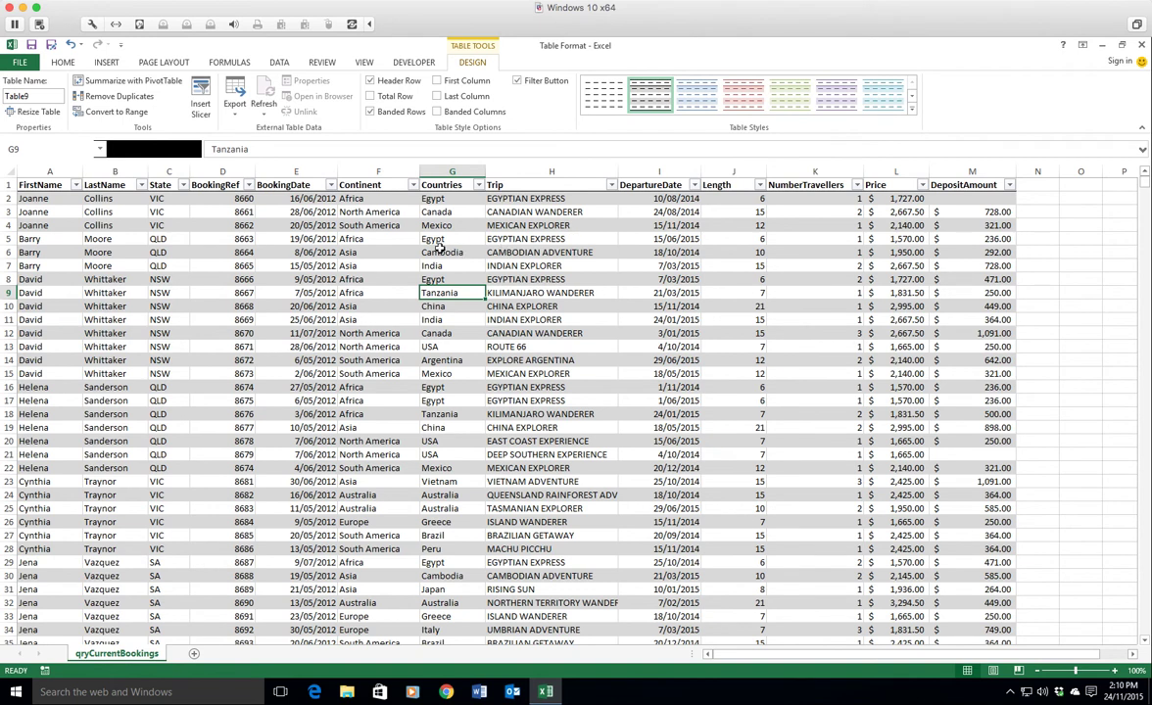
Step: Turn the table's banded rows off and back on
{"action": "left_click", "coordinate": [370, 113]}
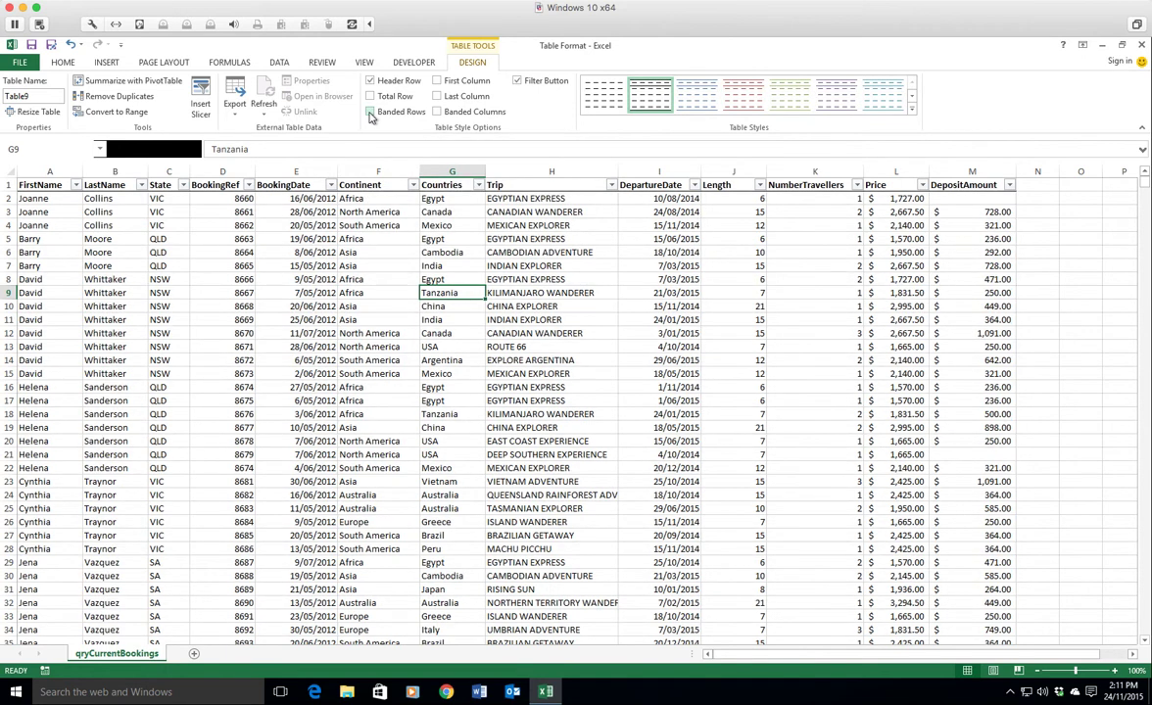
{"action": "left_click", "coordinate": [370, 113]}
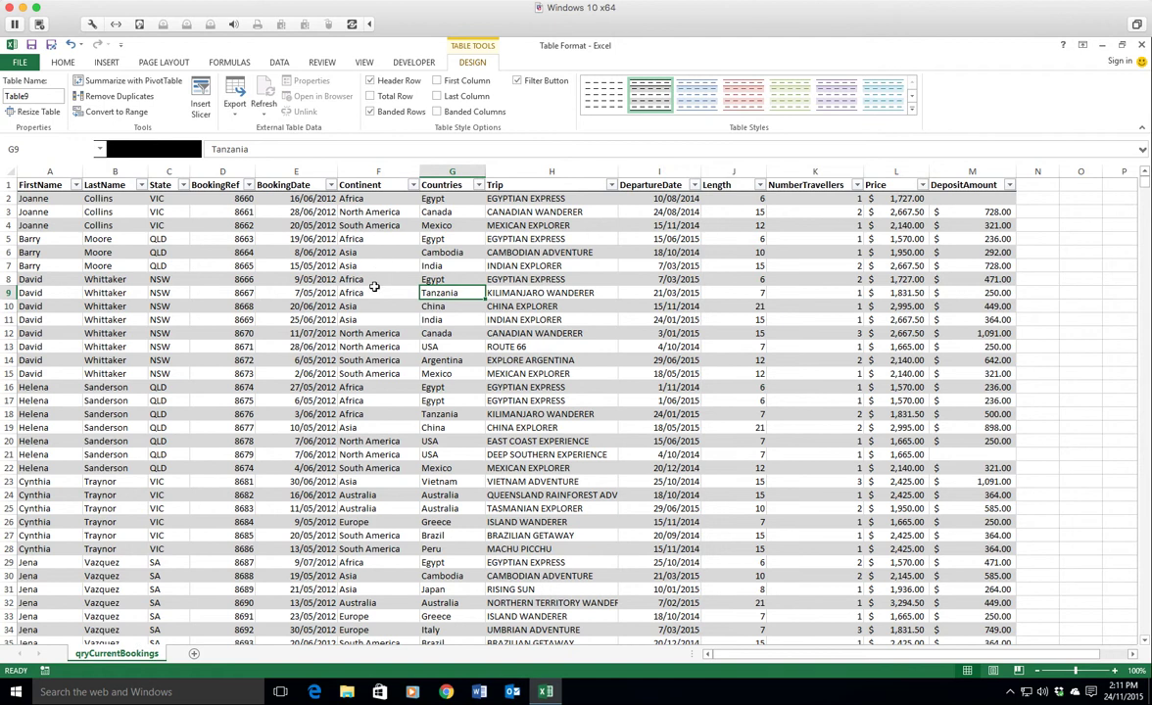
{"action": "left_click", "coordinate": [354, 371]}
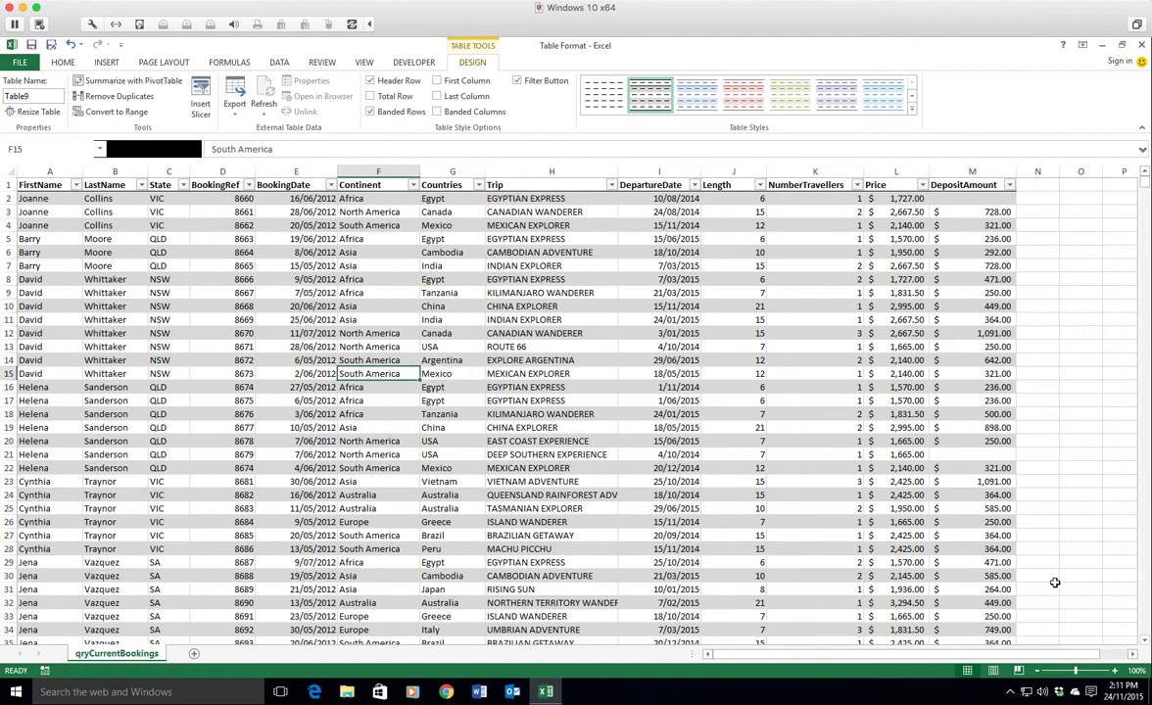
Step: Examine how the table's column headings behave while moving down the records and back to the first row
{"action": "left_click", "coordinate": [1144, 640]}
{"action": "left_click", "coordinate": [1144, 639]}
{"action": "left_click", "coordinate": [1144, 639]}
{"action": "left_click", "coordinate": [1144, 640]}
{"action": "left_click", "coordinate": [1144, 640]}
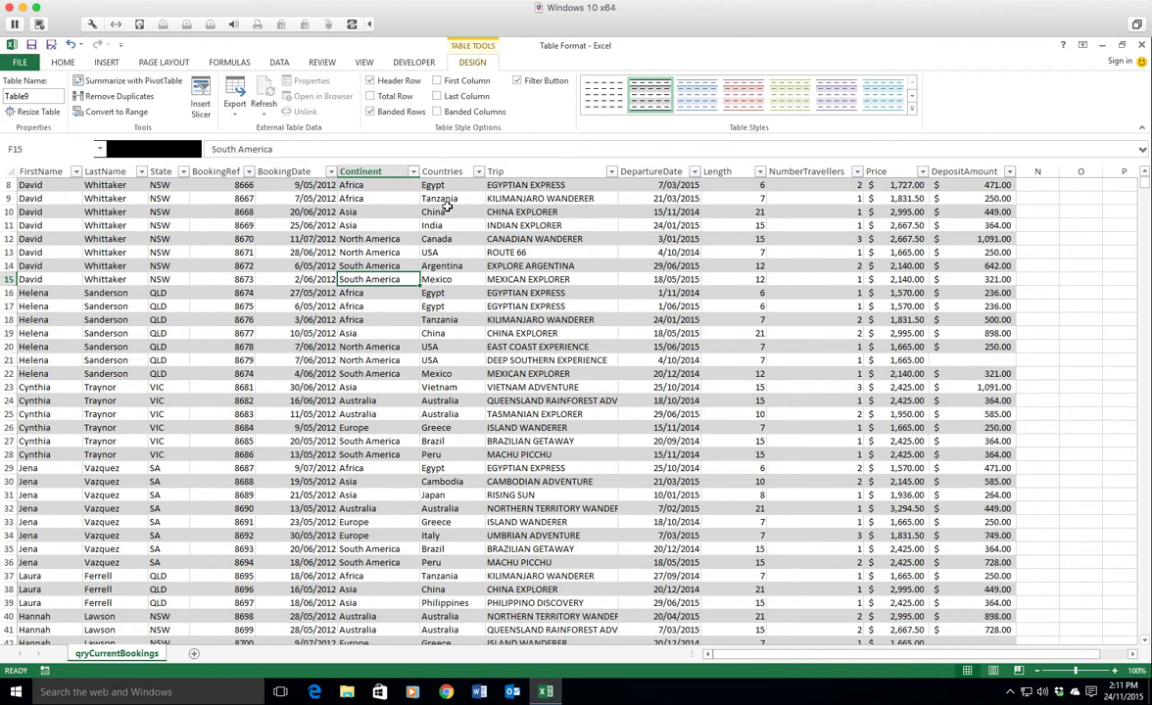
{"action": "left_click", "coordinate": [1145, 173]}
{"action": "scroll", "coordinate": [1145, 173], "scroll_direction": "up", "scroll_amount": 2}
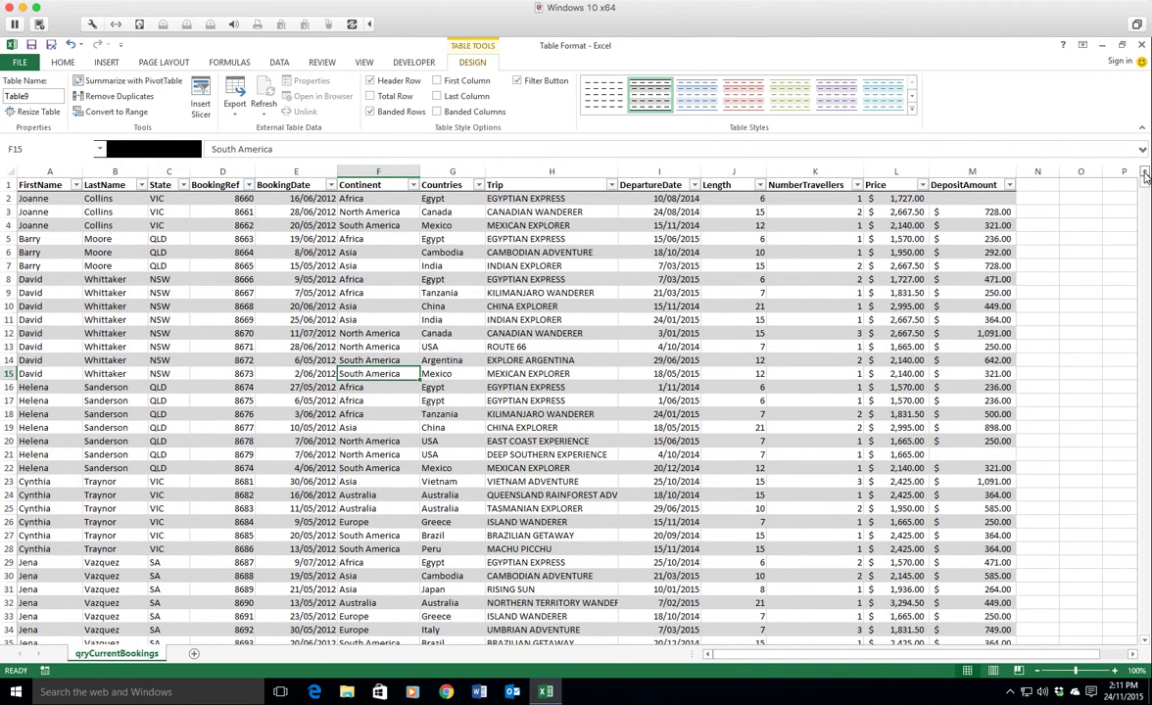
Step: Read across the booking records in rows 5 to 7 cell by cell, following the row banding
{"action": "left_click", "coordinate": [509, 240]}
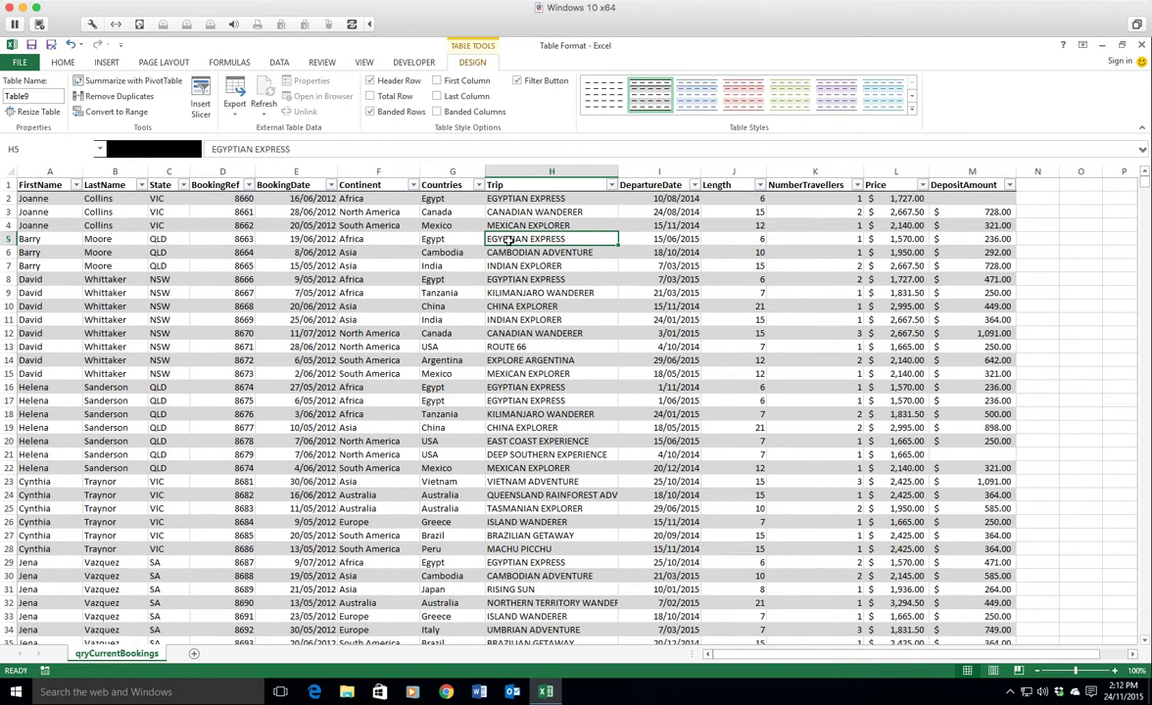
{"action": "key", "text": "Right"}
{"action": "key", "text": "Right"}
{"action": "key", "text": "Right"}
{"action": "key", "text": "Right"}
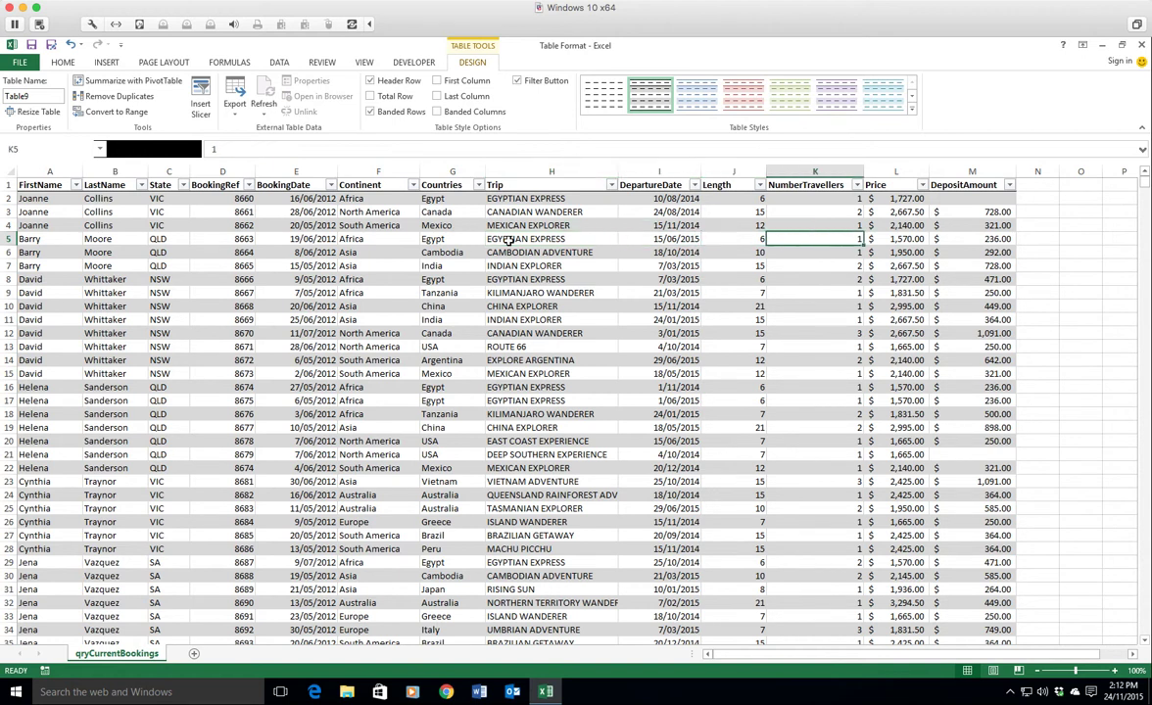
{"action": "key", "text": "Right"}
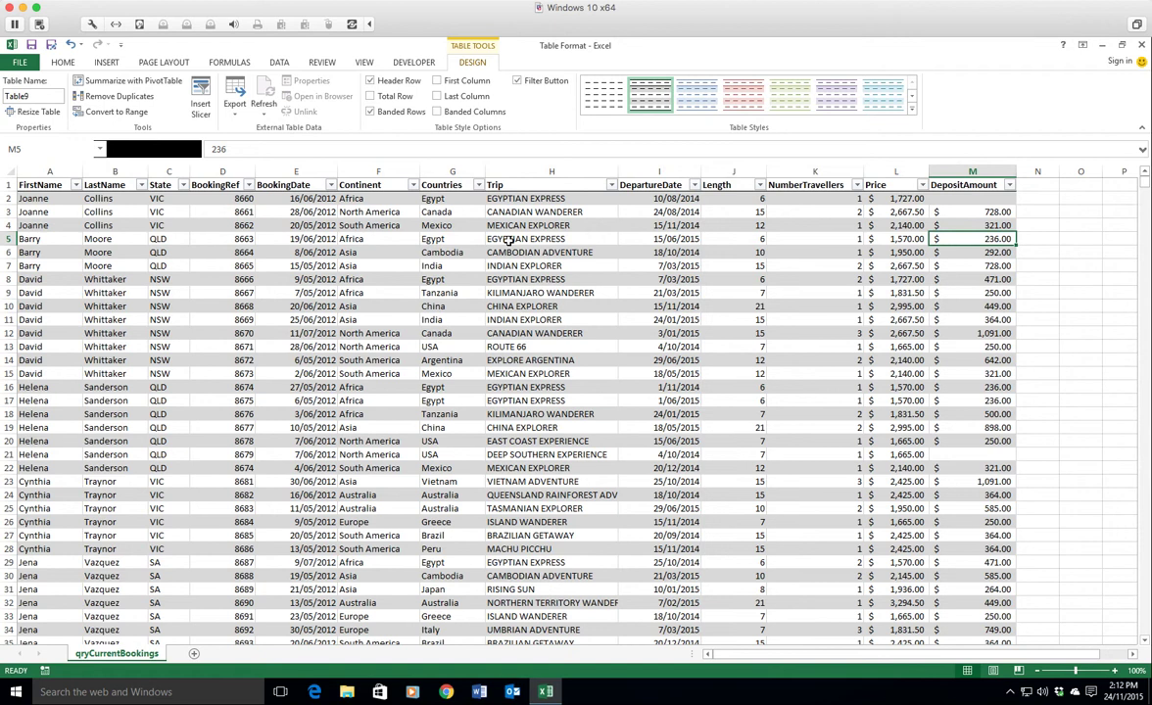
{"action": "key", "text": "Home"}
{"action": "key", "text": "Down"}
{"action": "key", "text": "Right"}
{"action": "key", "text": "Right"}
{"action": "key", "text": "Right"}
{"action": "key", "text": "Right"}
{"action": "key", "text": "Right"}
{"action": "key", "text": "Right"}
{"action": "key", "text": "Right"}
{"action": "key", "text": "Right"}
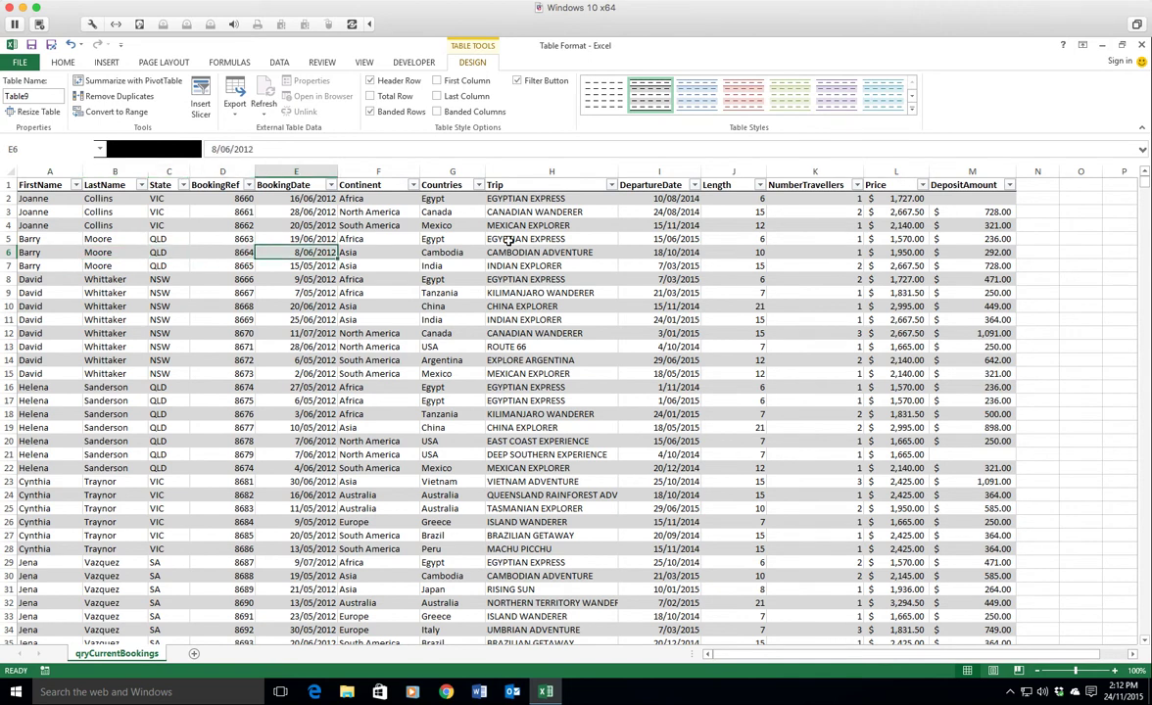
{"action": "key", "text": "Right"}
{"action": "key", "text": "Right"}
{"action": "key", "text": "Right"}
{"action": "key", "text": "Right"}
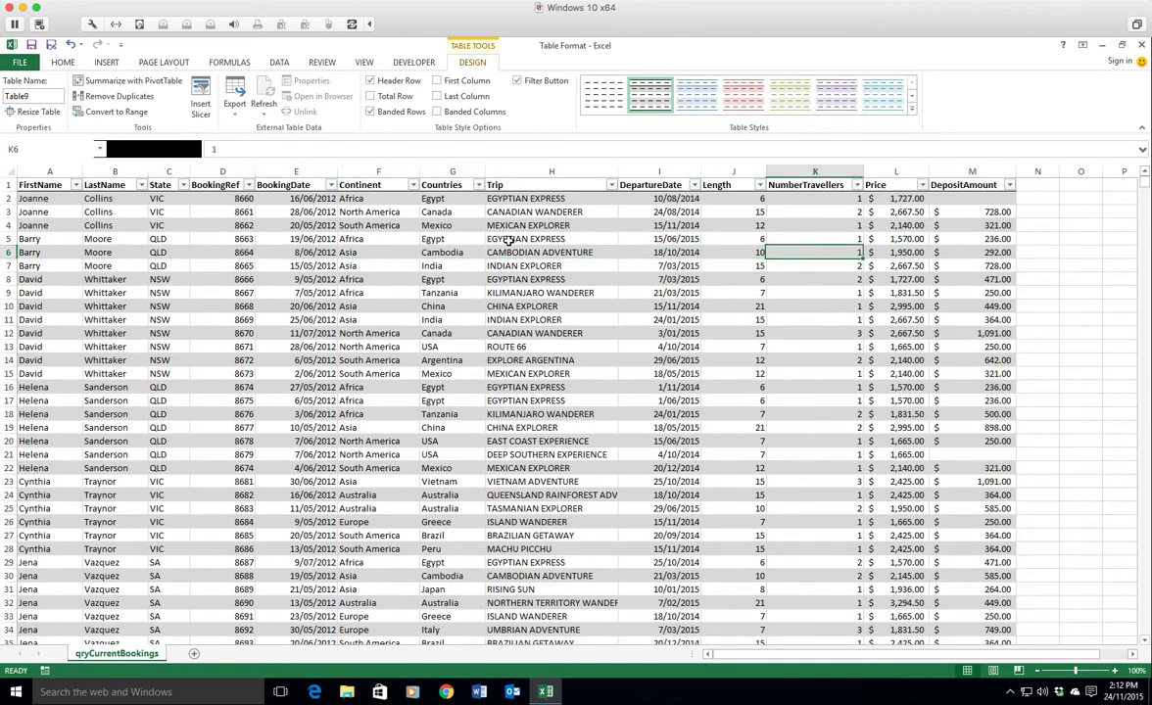
{"action": "key", "text": "Home"}
{"action": "key", "text": "Down"}
{"action": "key", "text": "Right"}
{"action": "key", "text": "Right"}
{"action": "key", "text": "Right"}
{"action": "key", "text": "Right"}
{"action": "key", "text": "Right"}
{"action": "key", "text": "Right"}
{"action": "key", "text": "Right"}
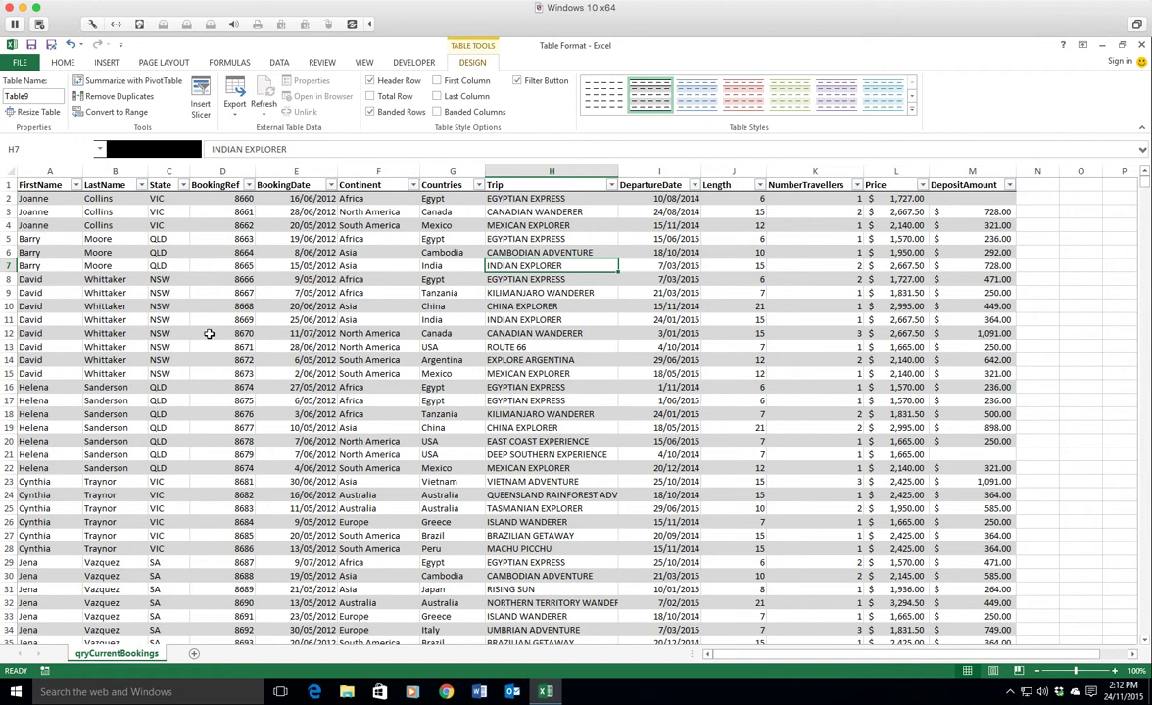
Step: Insert a blank table row above the booking in row 12
{"action": "right_click", "coordinate": [212, 334]}
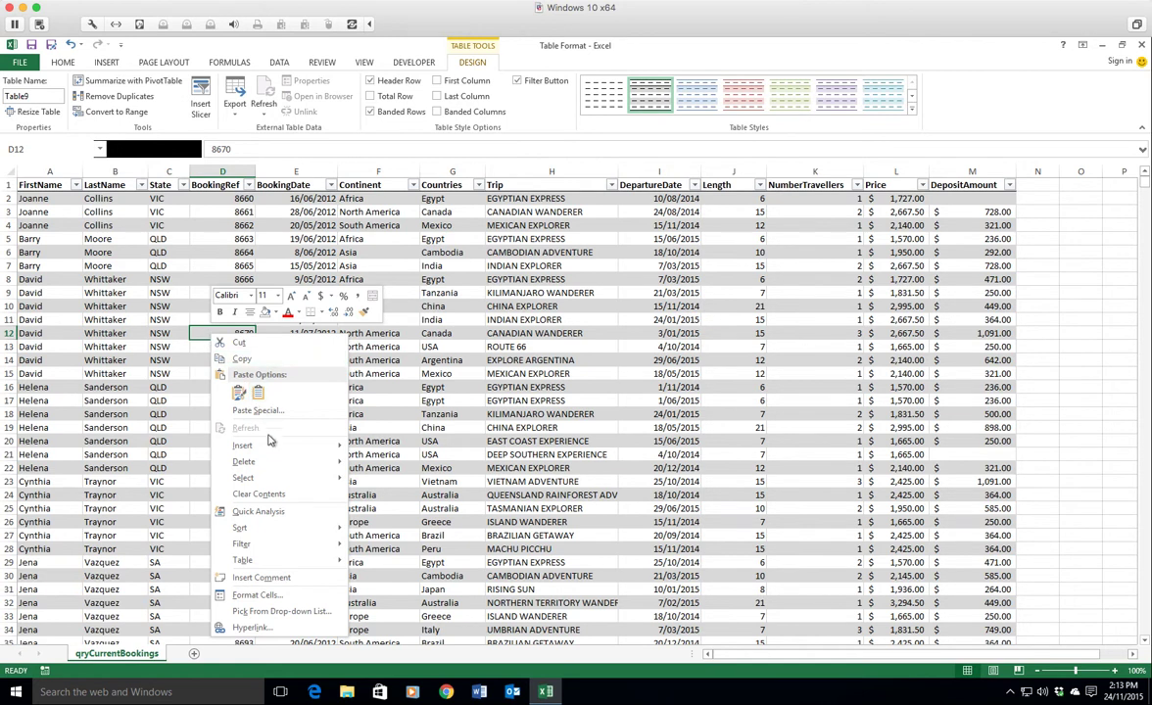
{"action": "mouse_move", "coordinate": [269, 447]}
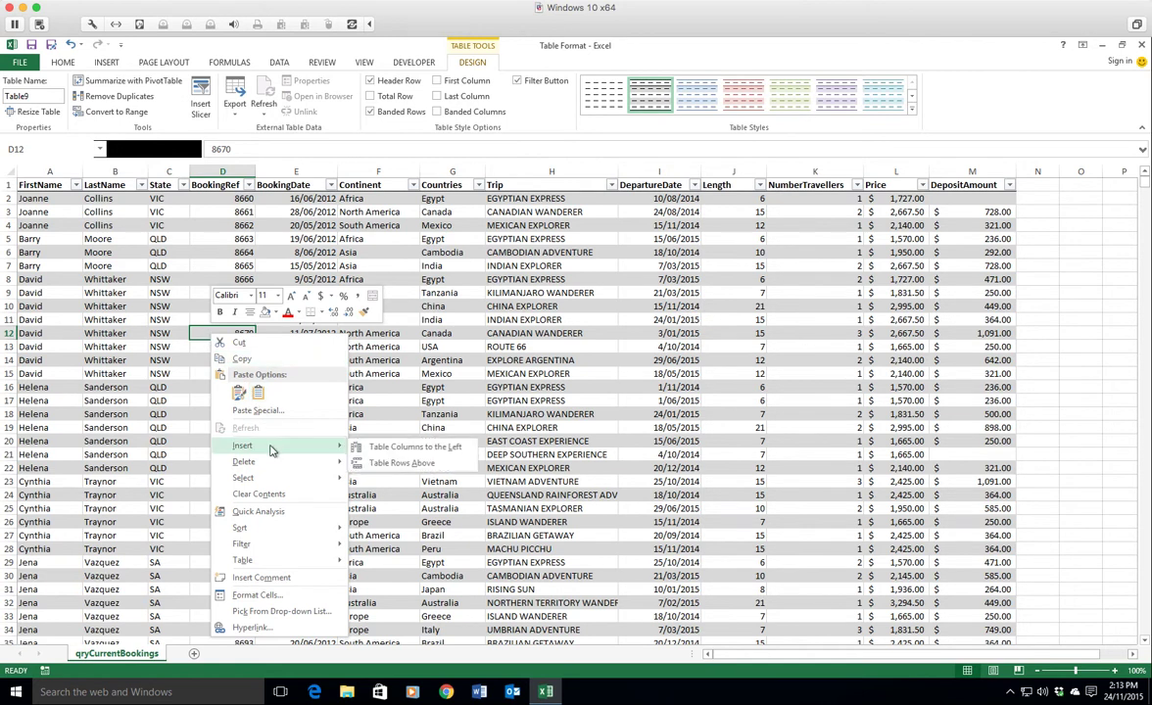
{"action": "left_click", "coordinate": [398, 467]}
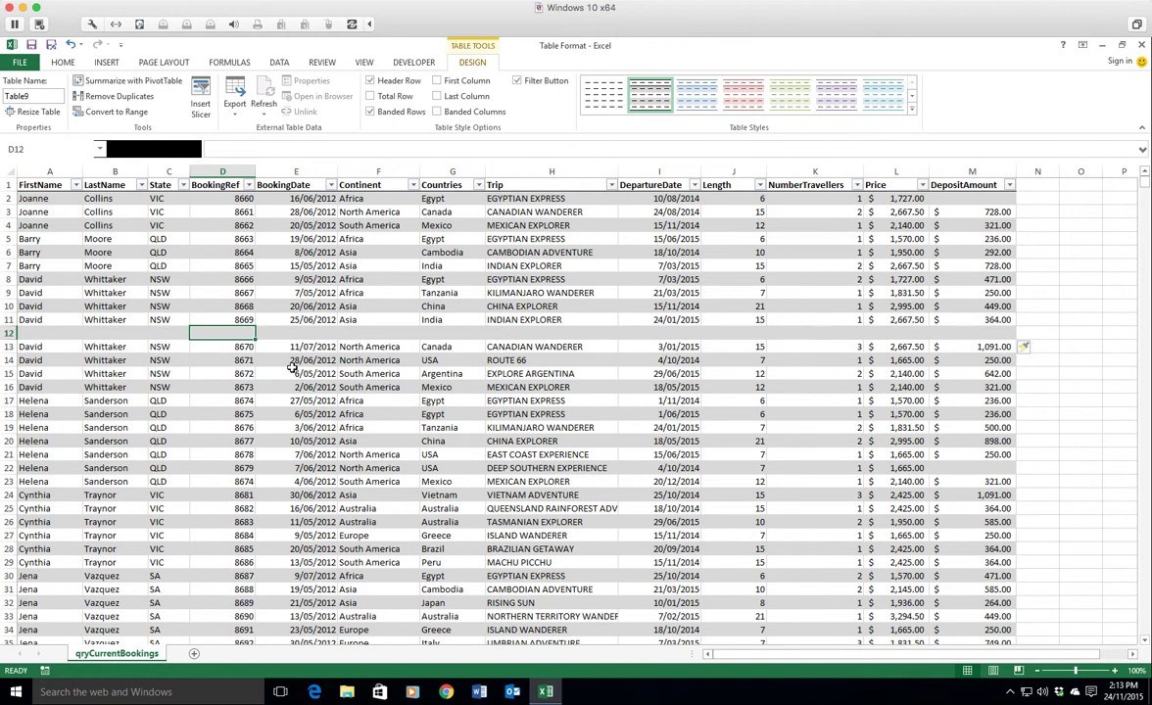
Step: Add a new table column headed "Total Due" in N1, directly after DepositAmount
{"action": "left_click", "coordinate": [1028, 186]}
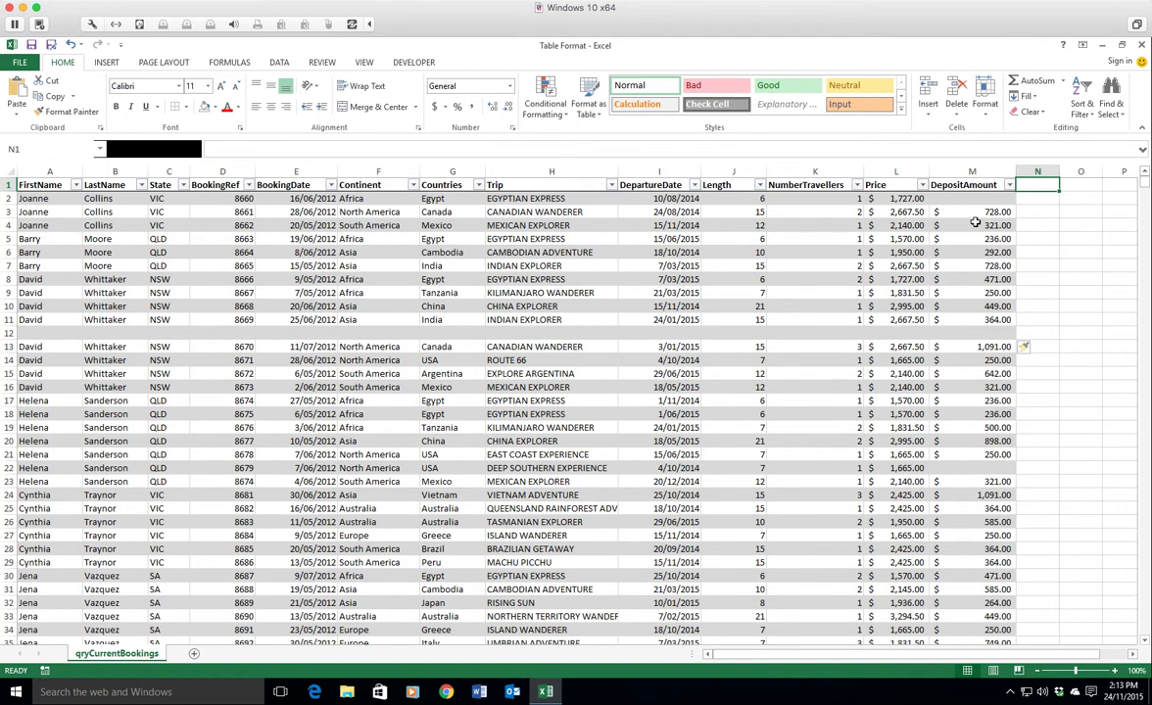
{"action": "type", "text": "Total"}
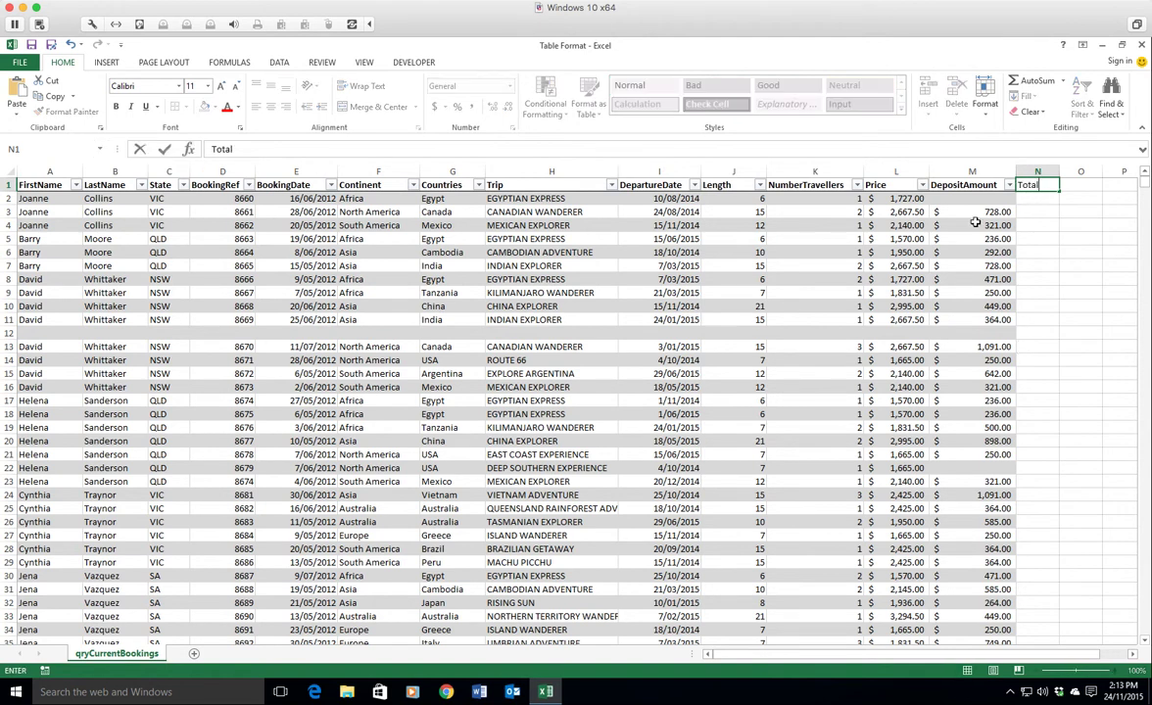
{"action": "type", "text": " Due"}
{"action": "key", "text": "ctrl+Return"}
{"action": "key", "text": "Return"}
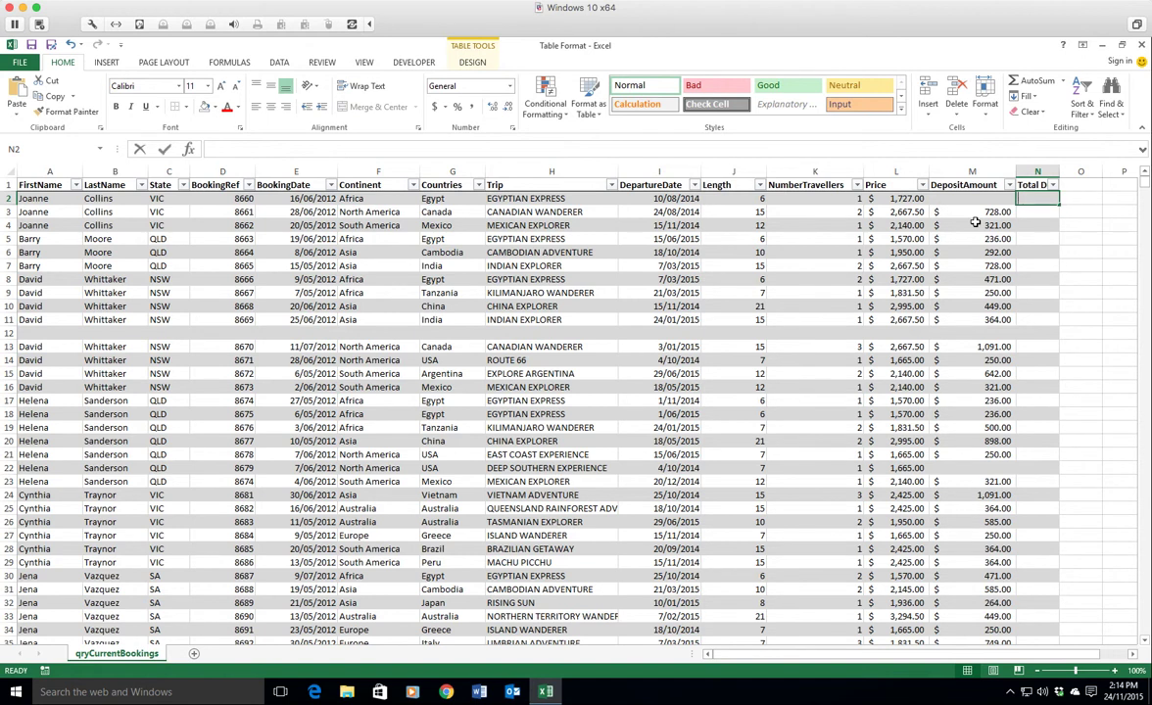
{"action": "type", "text": "=[@Price"}
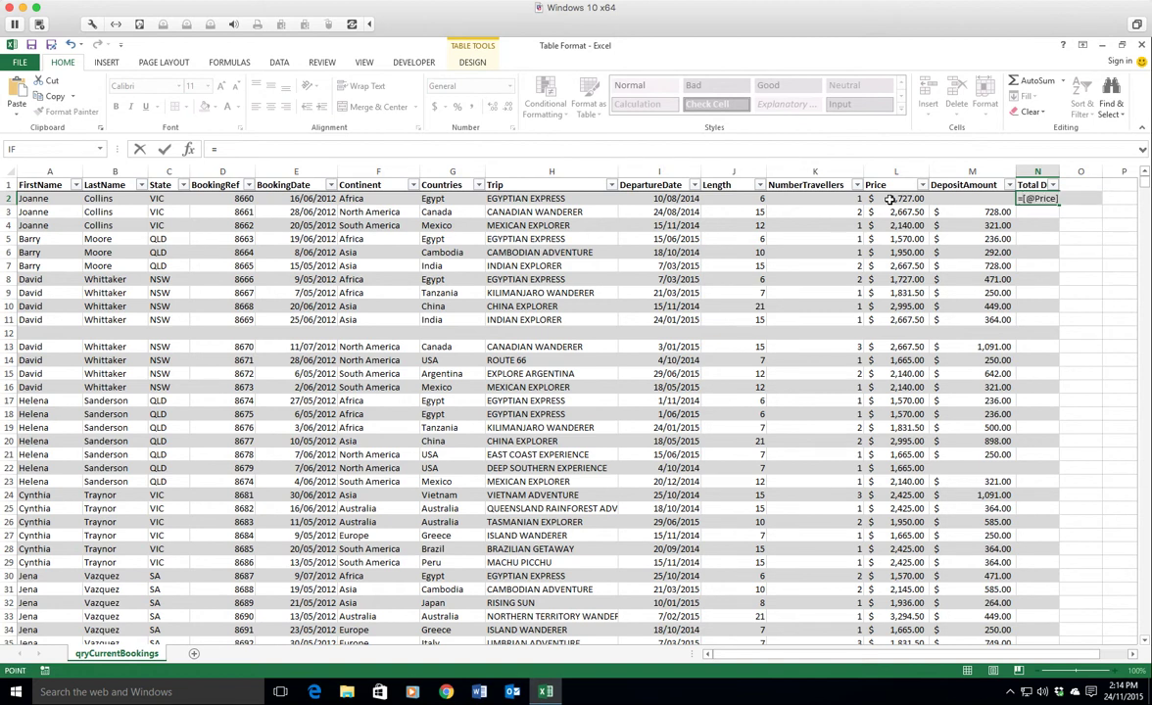
{"action": "left_click", "coordinate": [889, 199]}
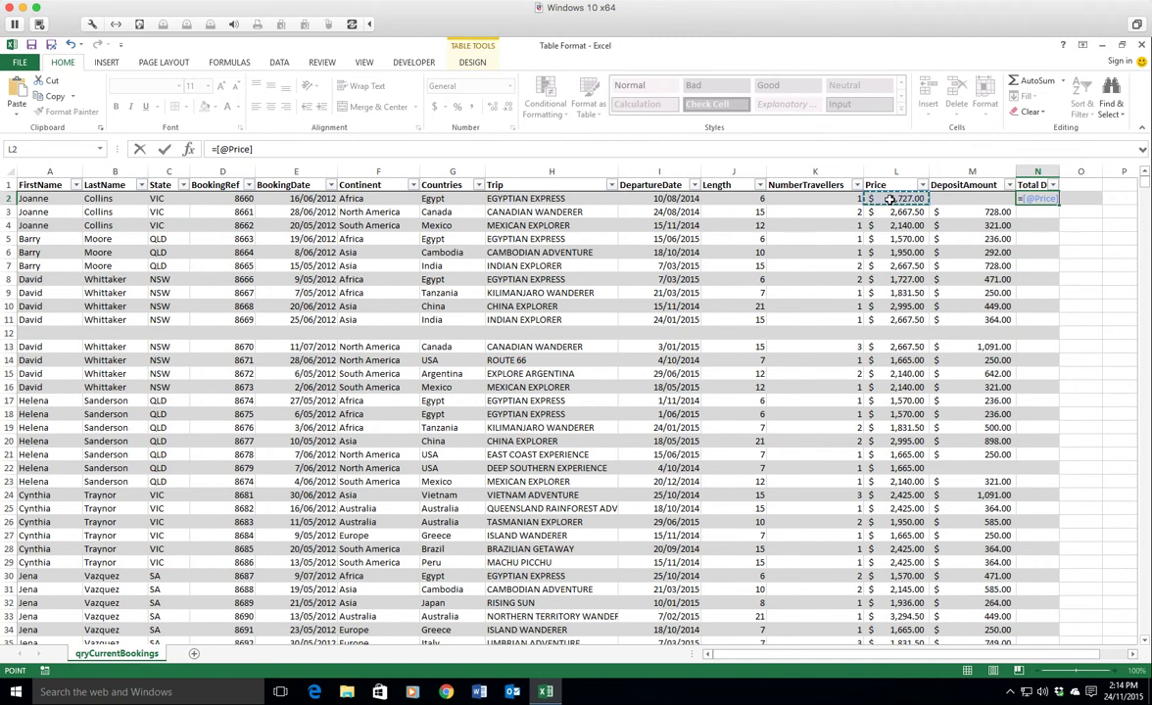
{"action": "type", "text": "-"}
{"action": "left_click", "coordinate": [965, 199]}
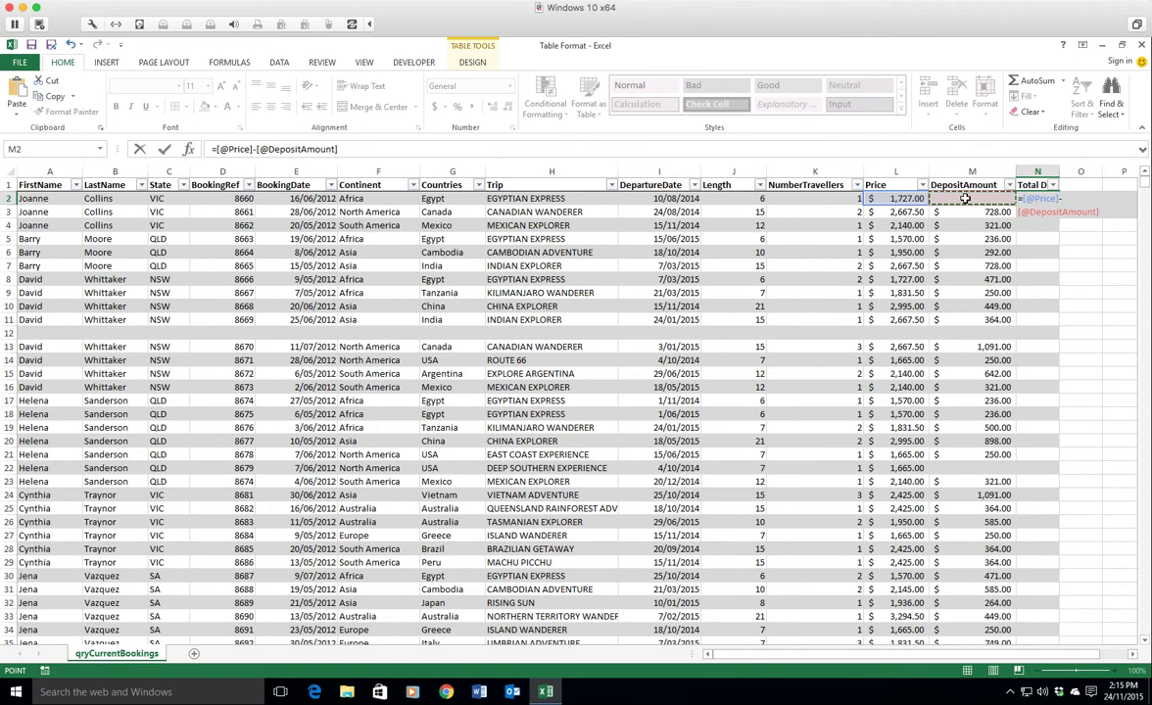
{"action": "key", "text": "Return"}
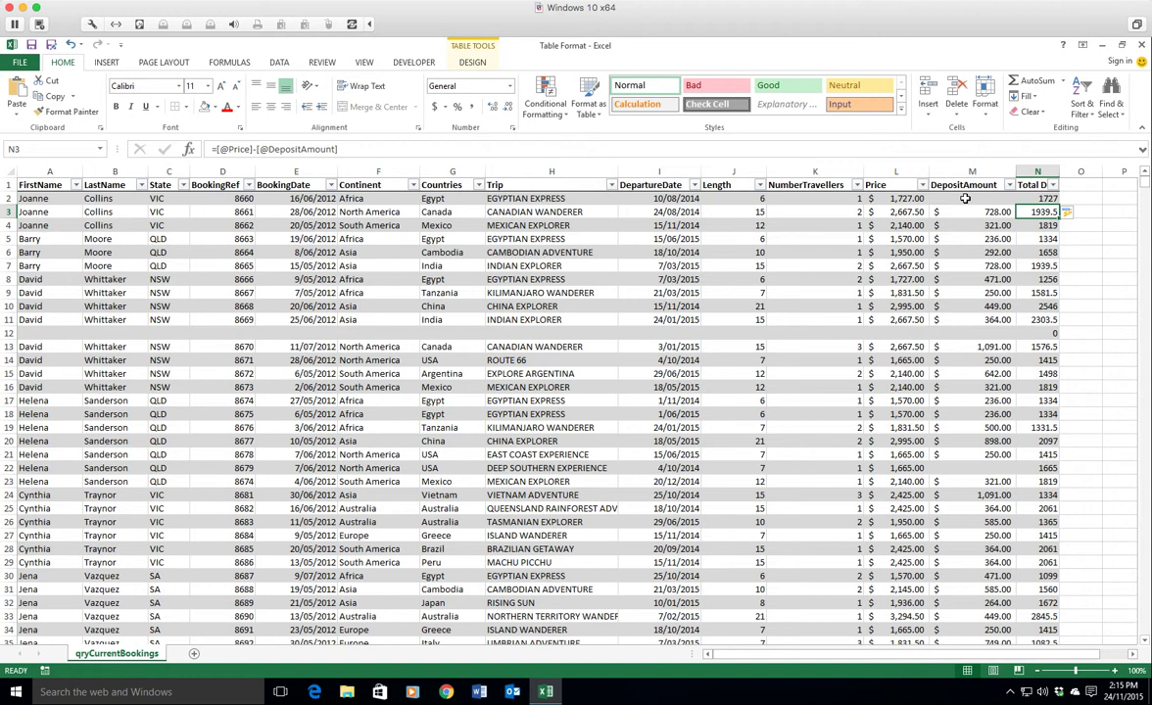
Step: Add a total row to the end of the bookings table
{"action": "left_click", "coordinate": [713, 224]}
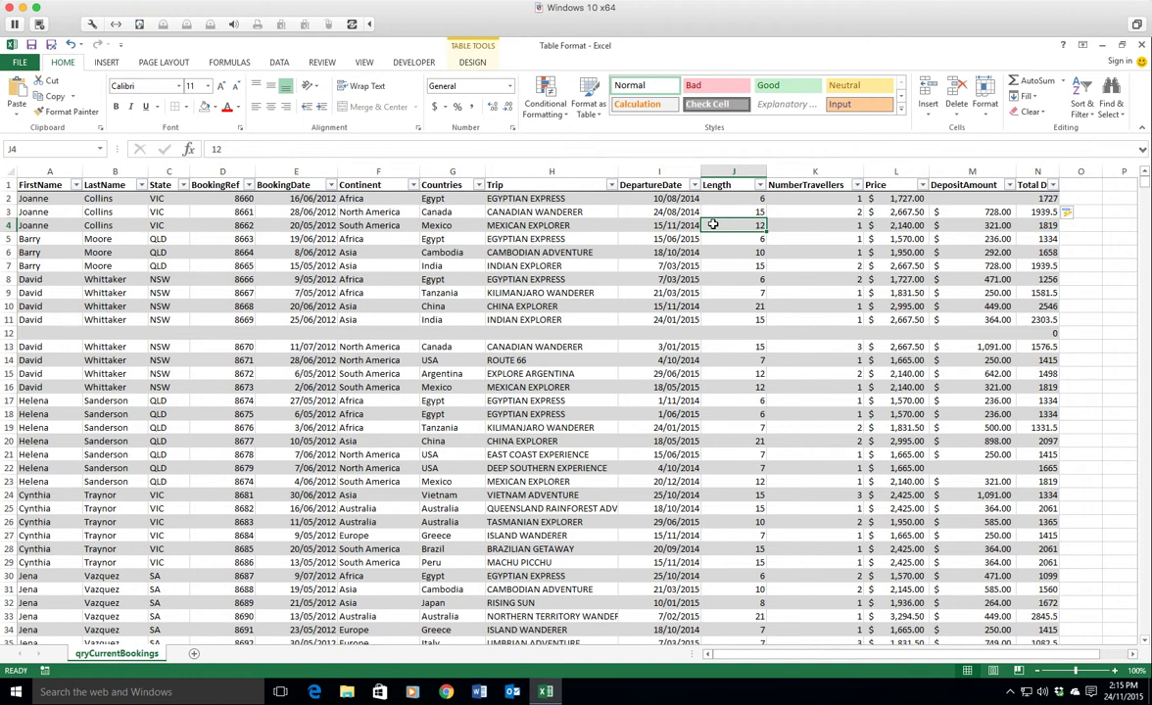
{"action": "left_click", "coordinate": [473, 63]}
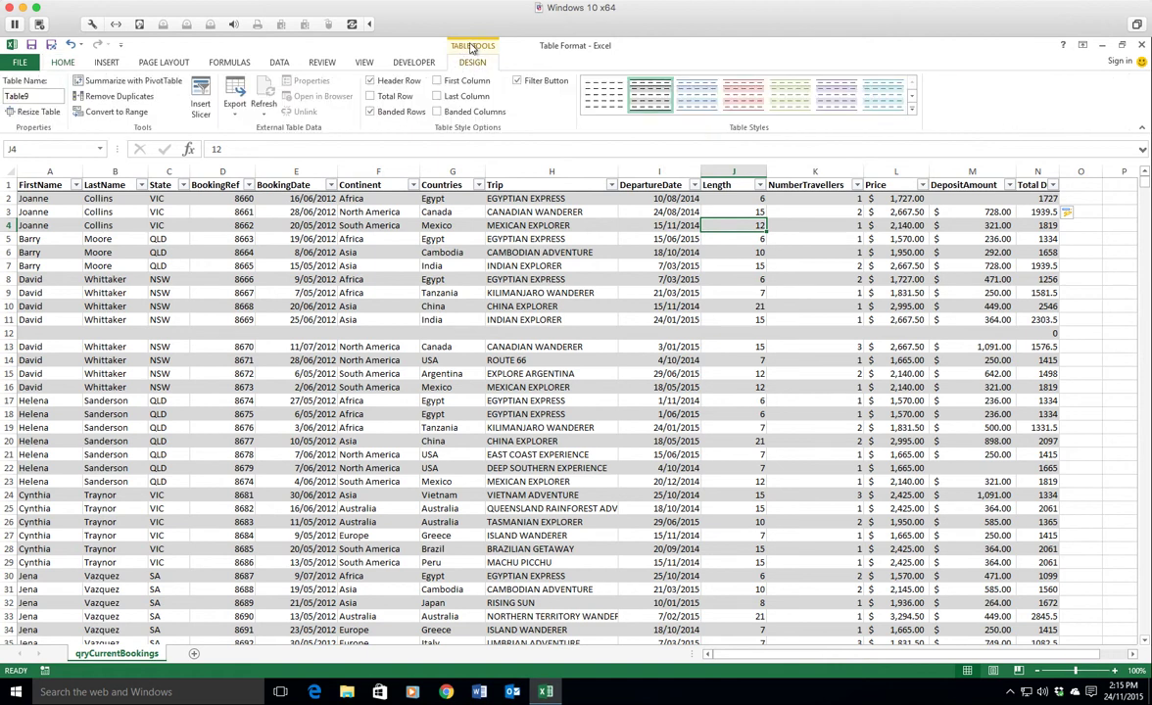
{"action": "left_click", "coordinate": [371, 96]}
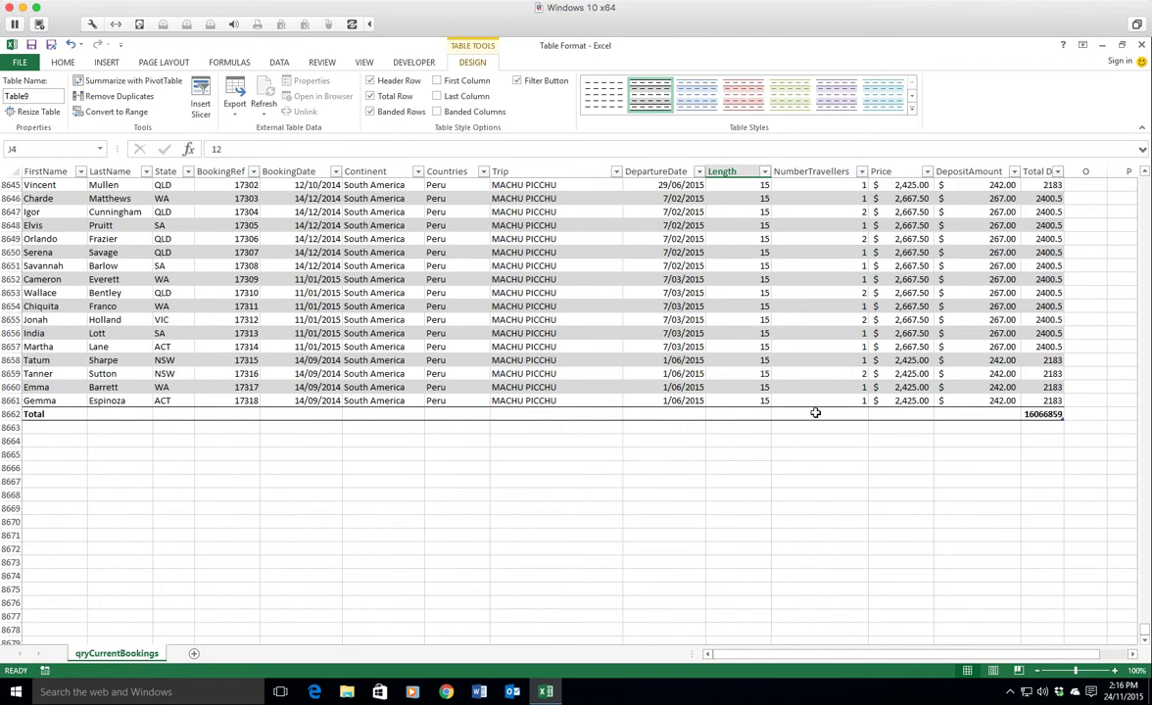
Step: Sum the Price column in the total row and autofit the column's width to its contents
{"action": "left_click", "coordinate": [901, 415]}
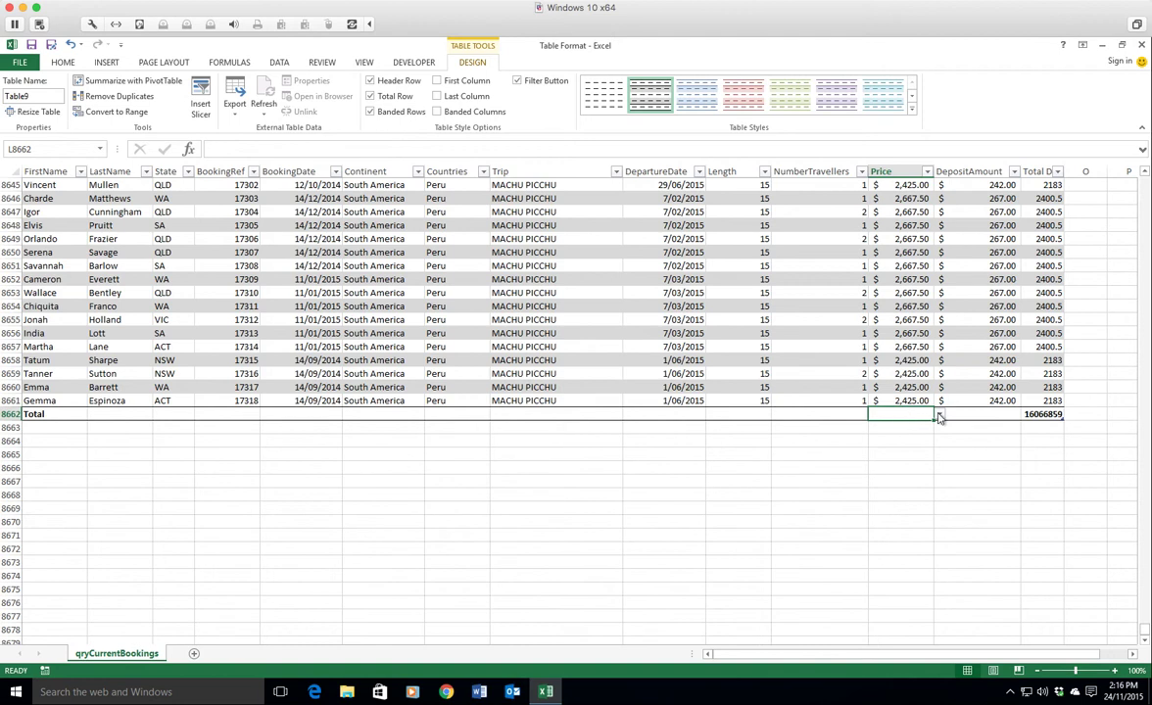
{"action": "left_click", "coordinate": [939, 417]}
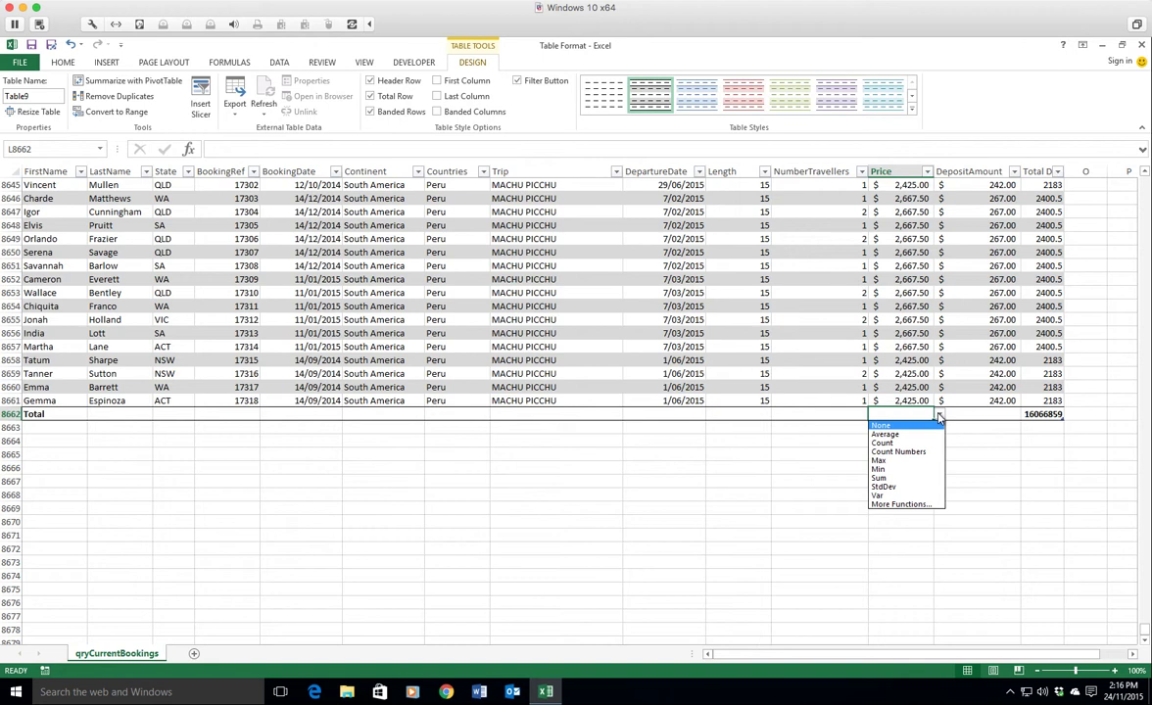
{"action": "left_click", "coordinate": [882, 478]}
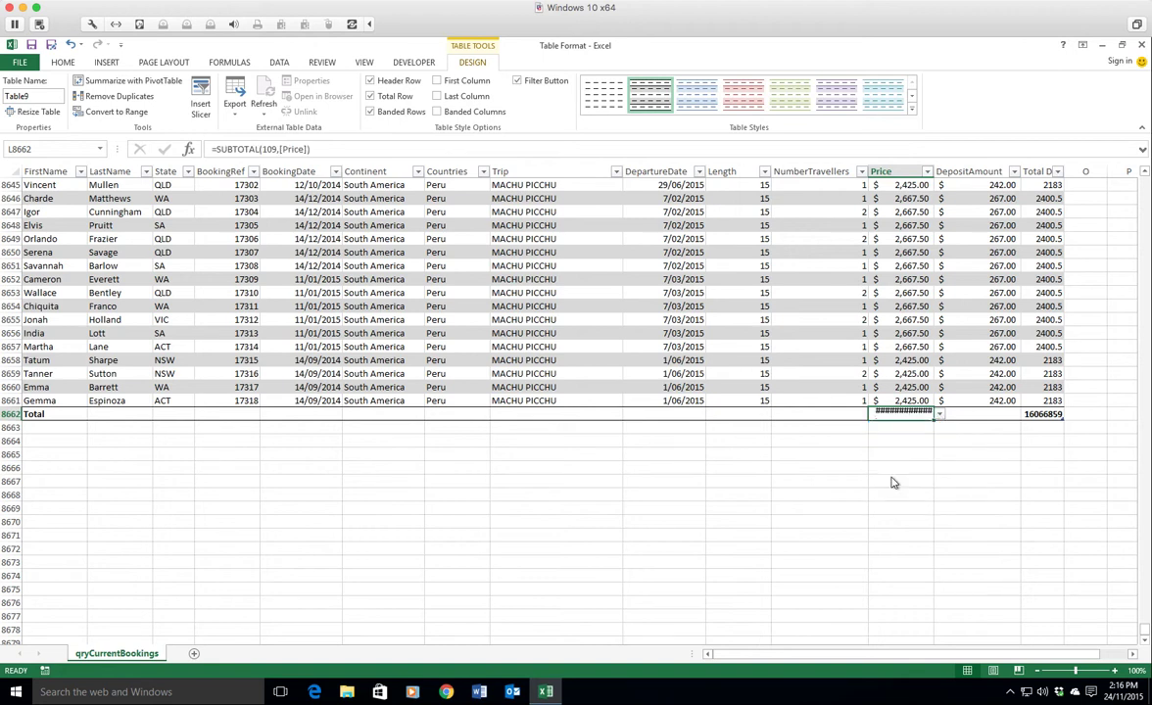
{"action": "double_click", "coordinate": [936, 172]}
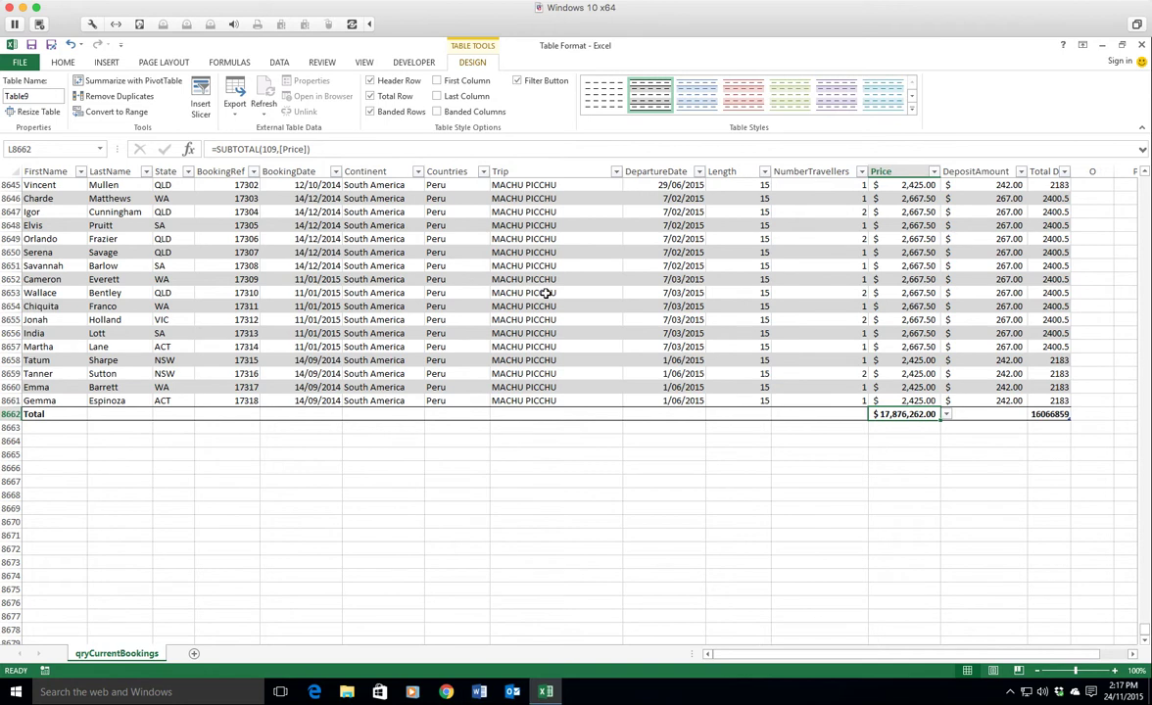
Step: Show a Count of the NumberTravellers column in the table's total row
{"action": "left_click", "coordinate": [822, 414]}
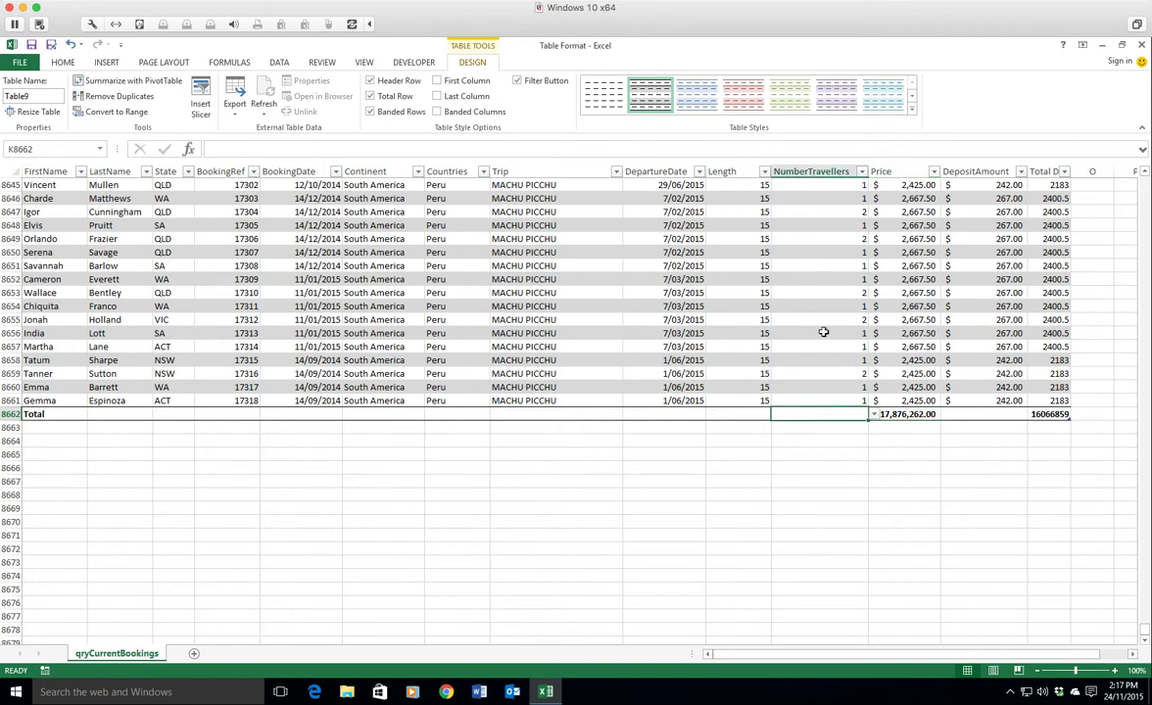
{"action": "left_click", "coordinate": [874, 416]}
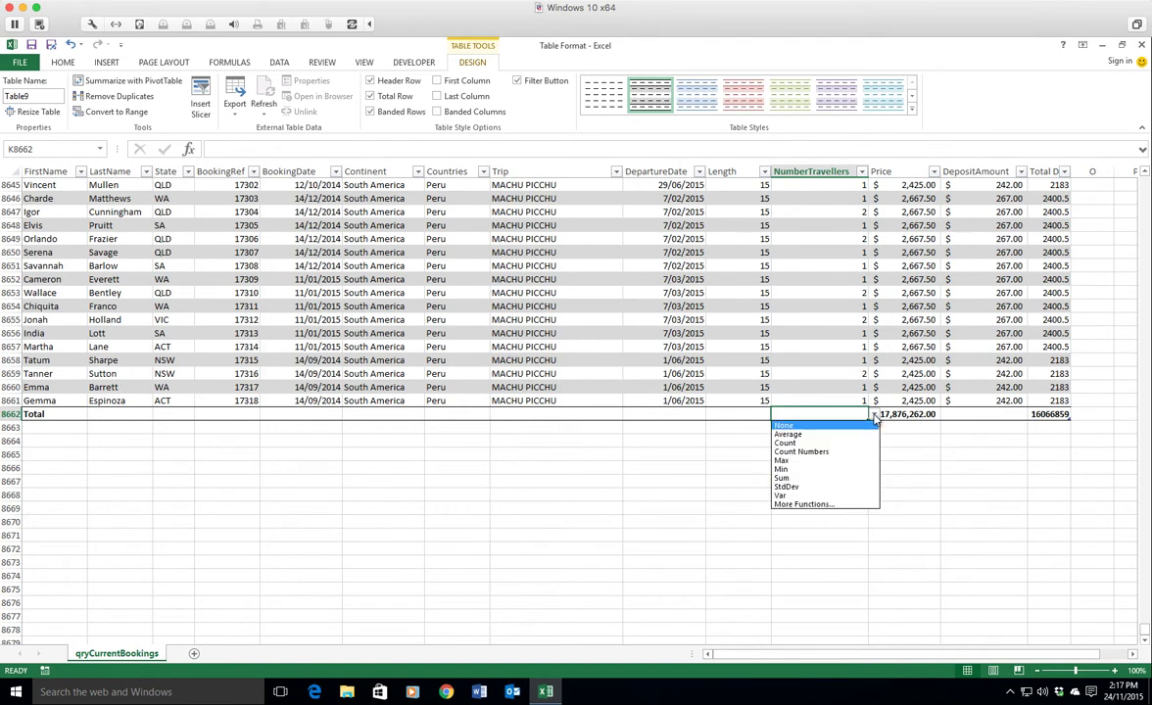
{"action": "left_click", "coordinate": [788, 443]}
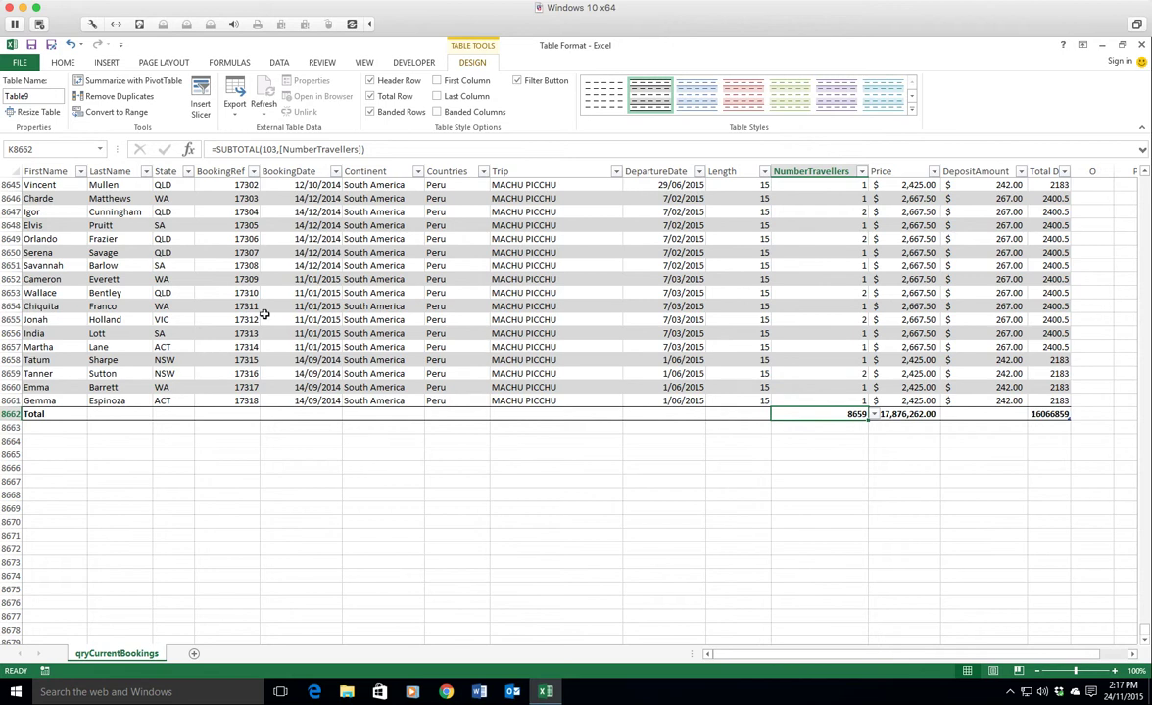
Step: Rename the bookings table as Traveller_Table
{"action": "scroll", "coordinate": [118, 291], "scroll_direction": "down", "scroll_amount": 4}
{"action": "scroll", "coordinate": [117, 290], "scroll_direction": "up", "scroll_amount": 15}
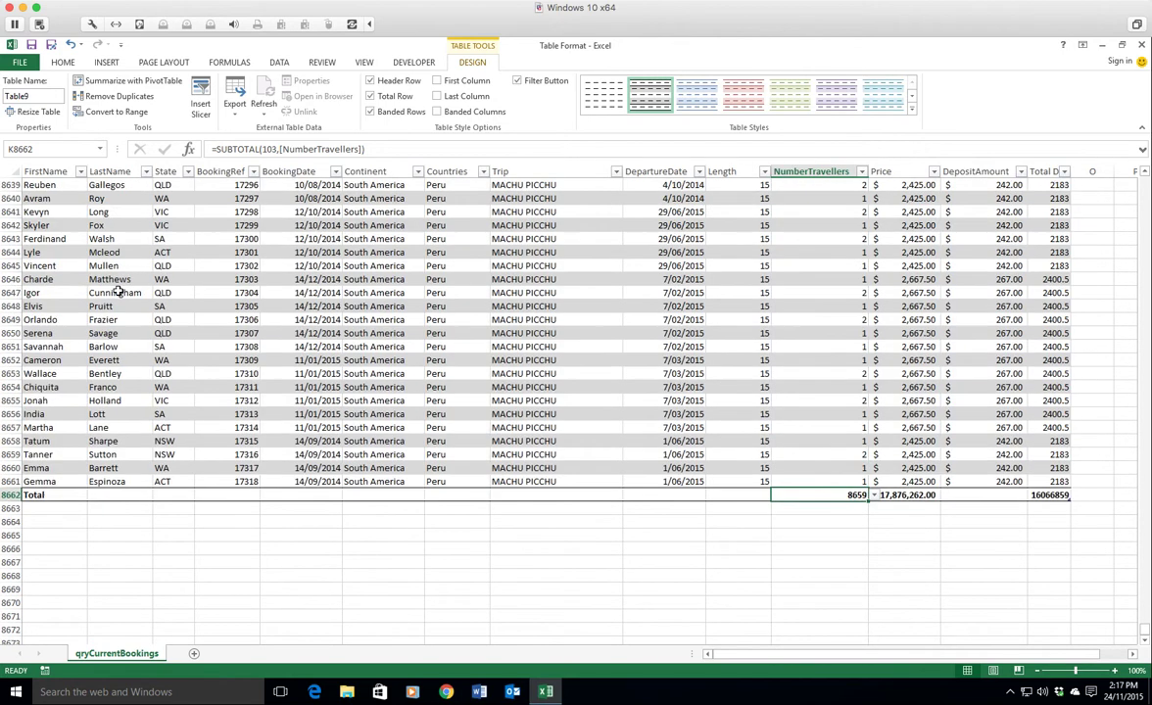
{"action": "scroll", "coordinate": [118, 291], "scroll_direction": "up", "scroll_amount": 5}
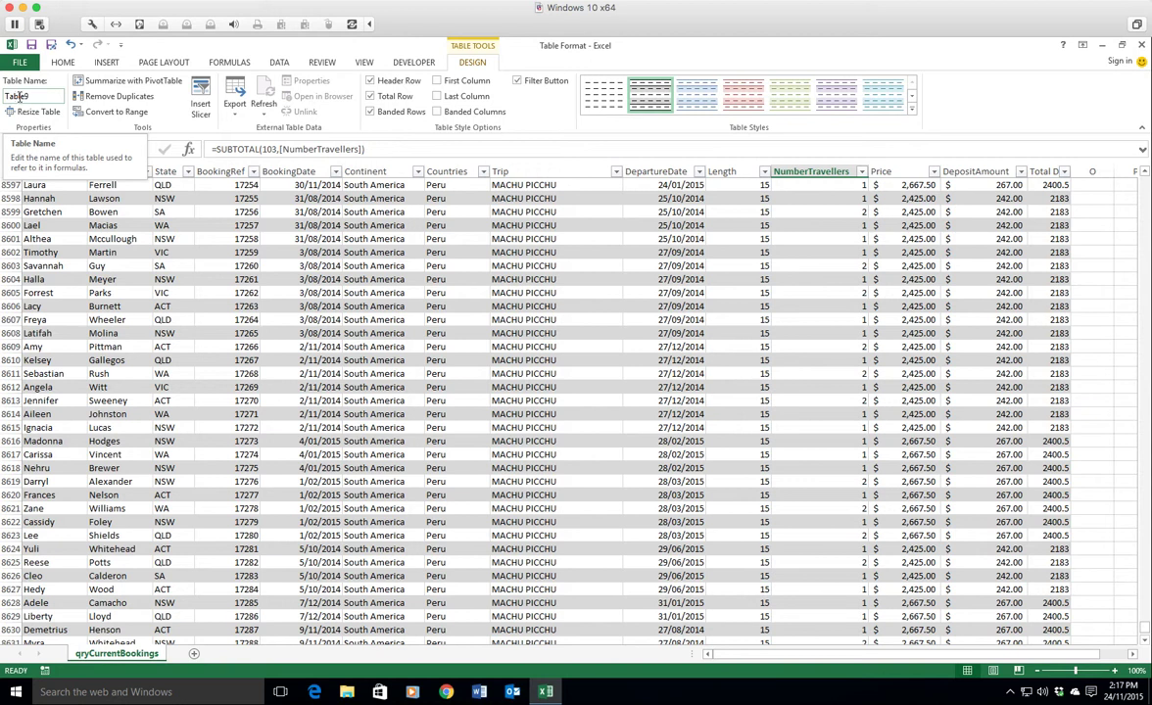
{"action": "left_click", "coordinate": [18, 96]}
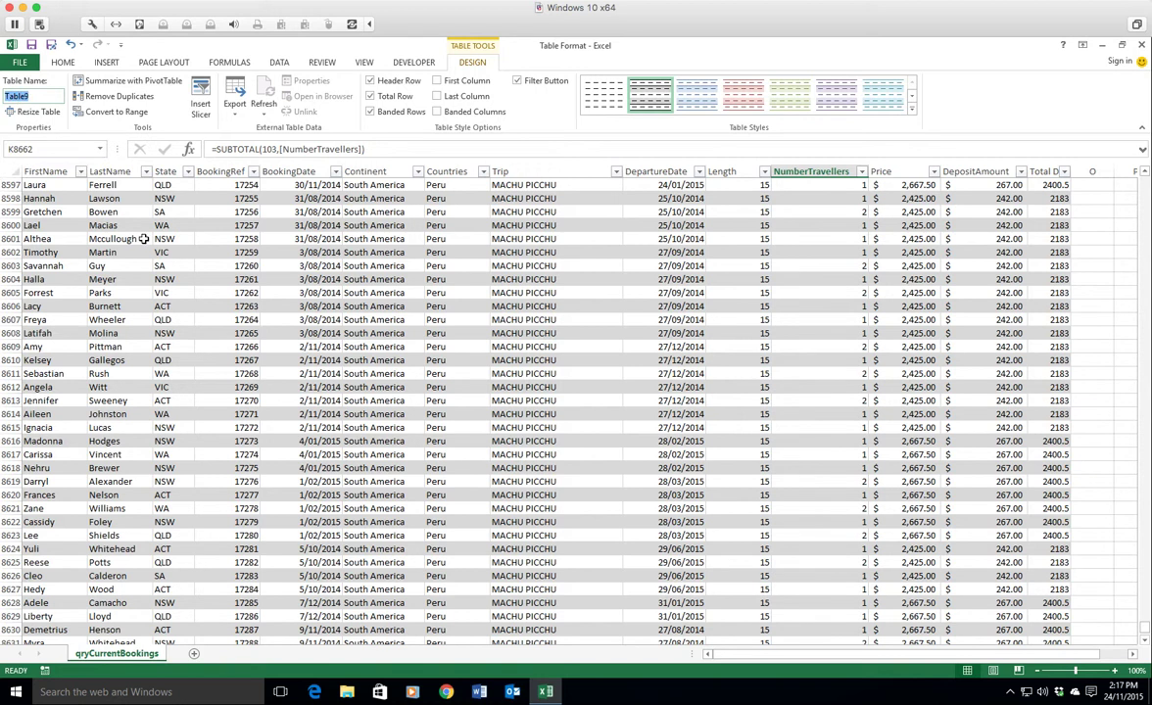
{"action": "type", "text": "Tra"}
{"action": "type", "text": "ler_Table"}
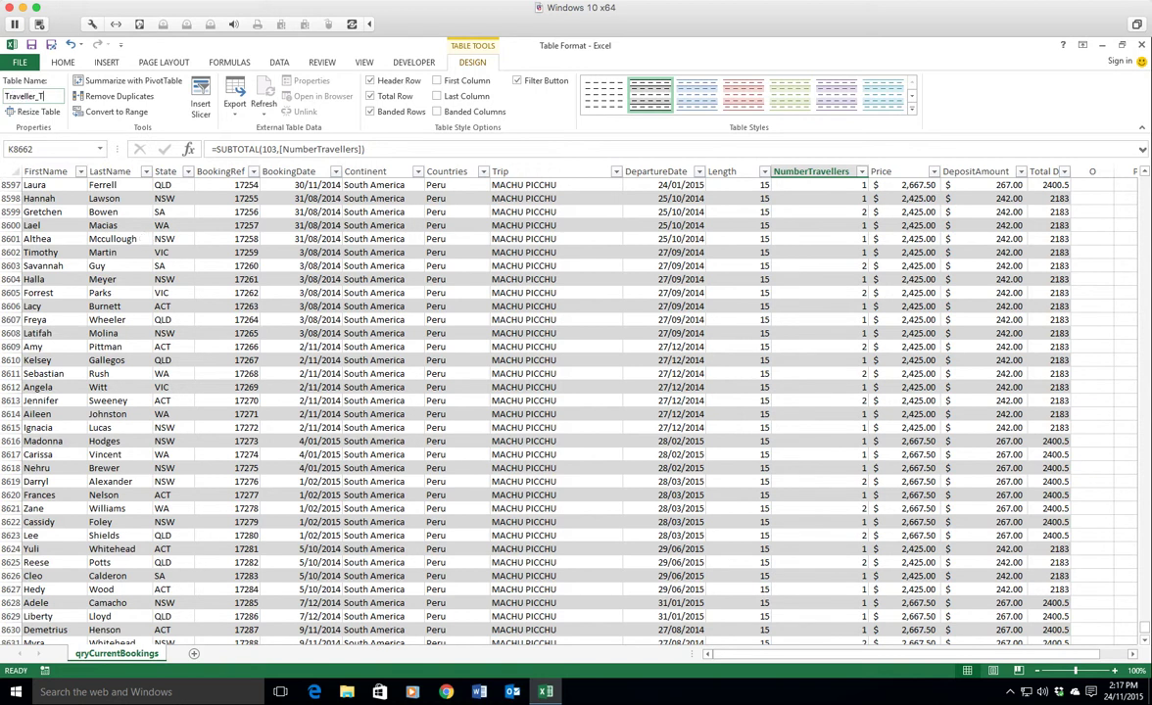